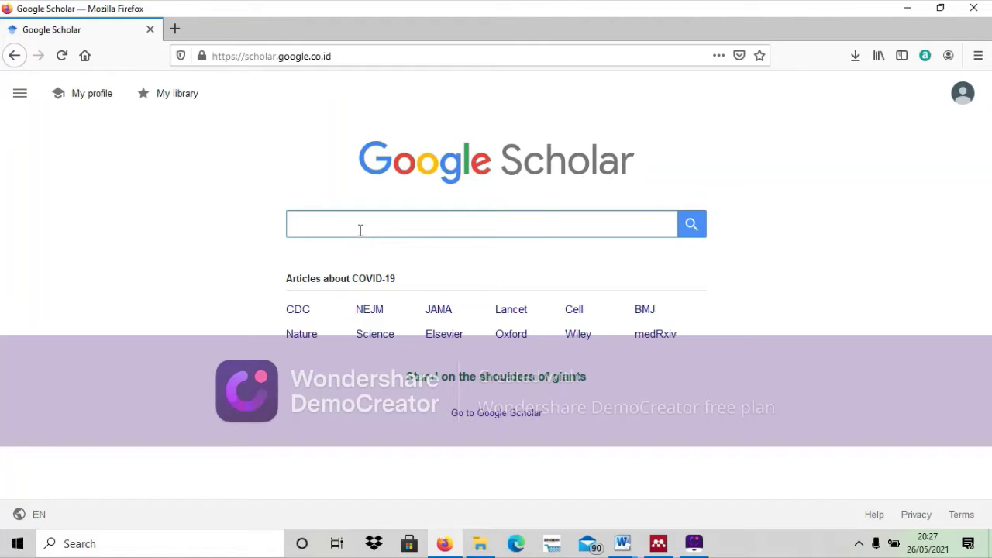
Search Google Scholar for "pemanfaat big data"
left_click(327, 230)
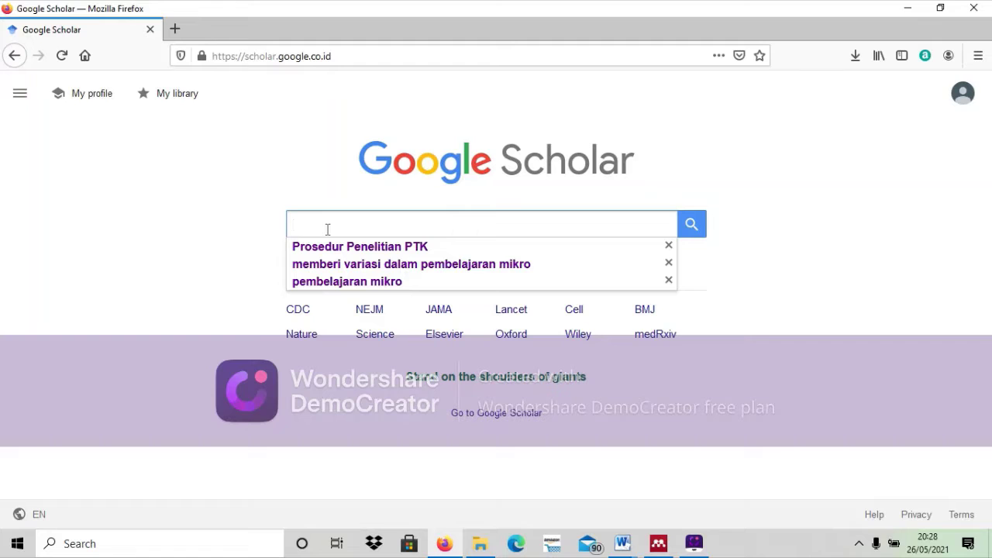
type("peman")
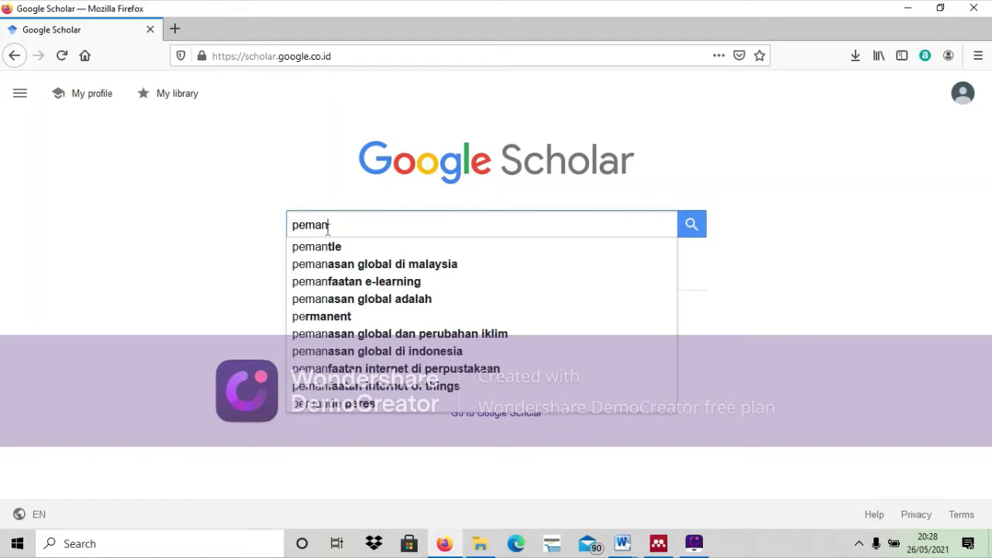
type("faat")
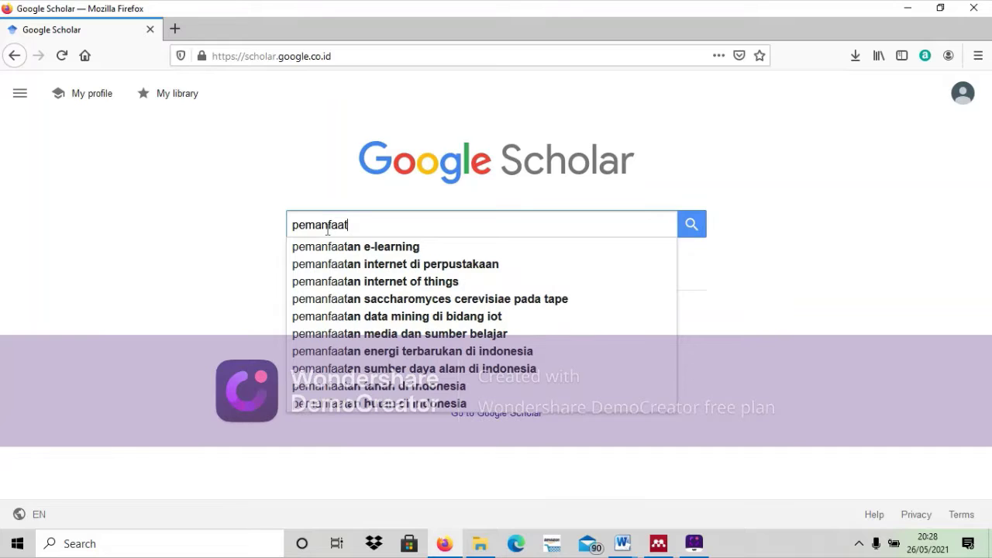
type(" big ")
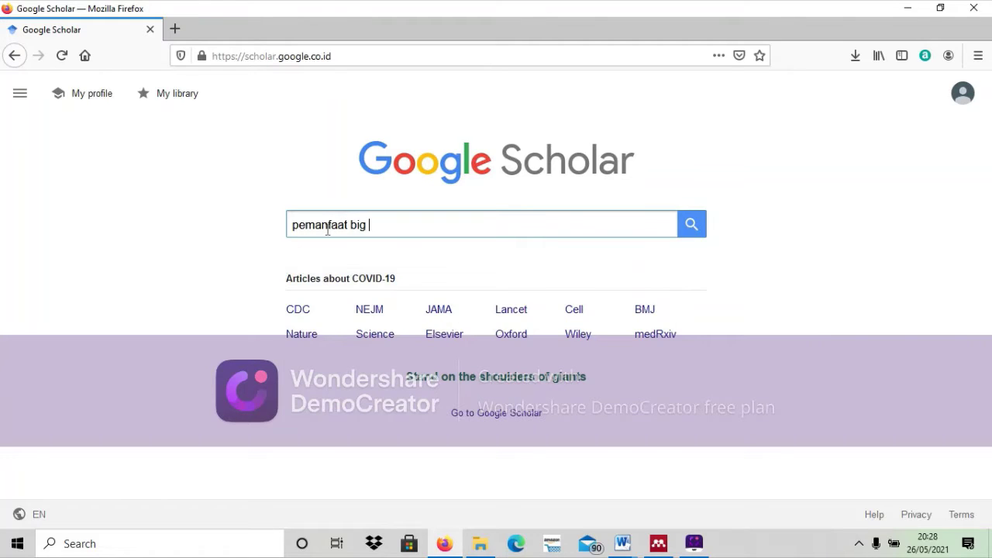
type("data")
left_click(694, 224)
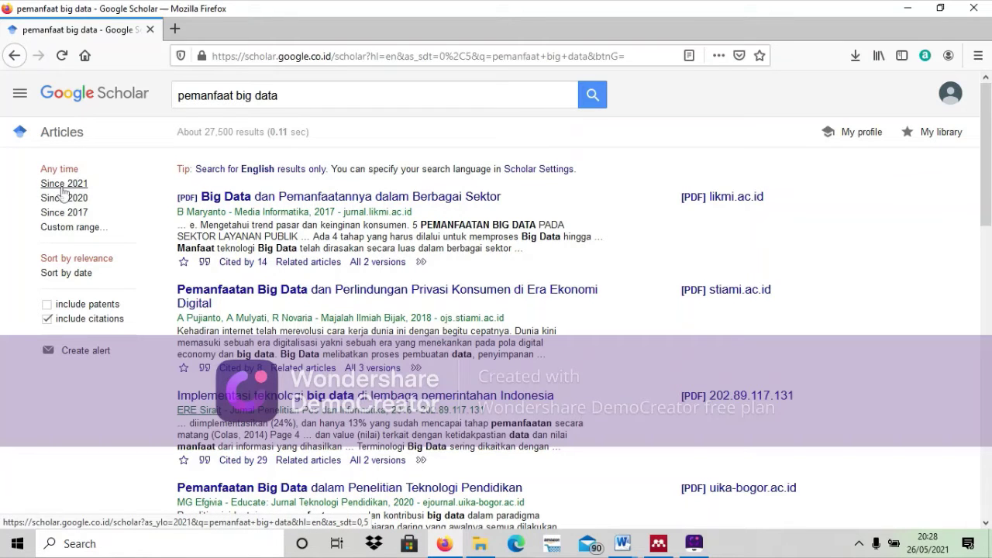
Limit the search results to articles published since 2021 and skim the first entries
left_click(62, 188)
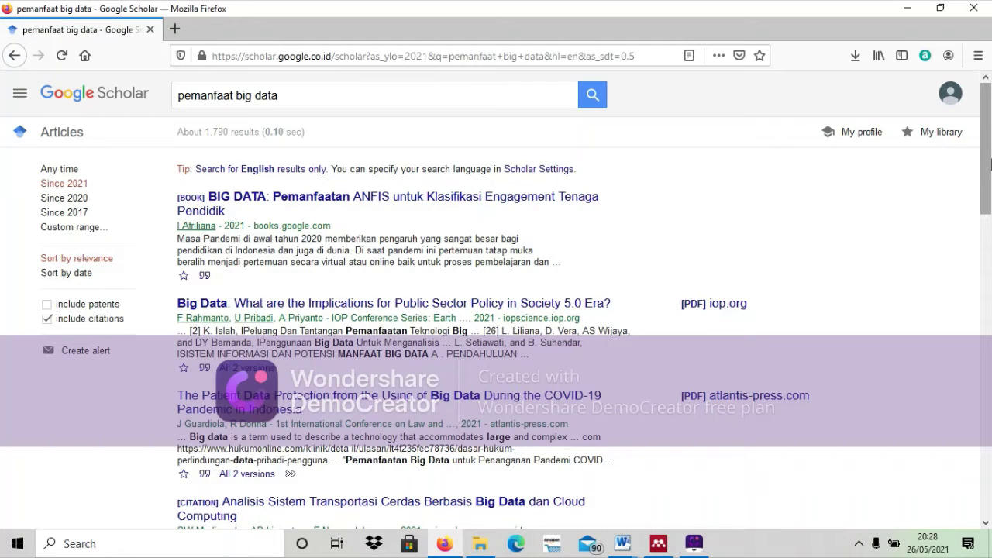
scroll(991, 162, "down", 3)
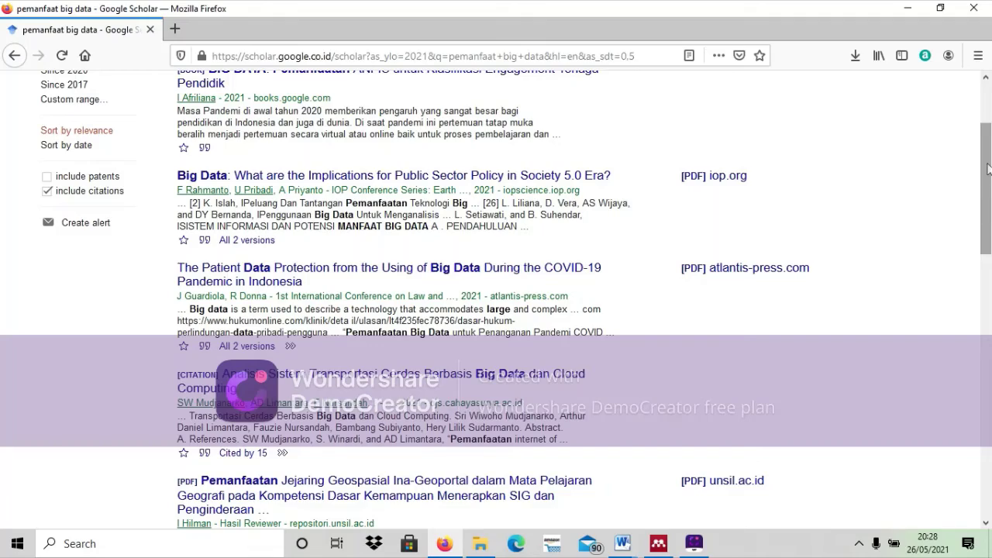
scroll(989, 155, "up", 3)
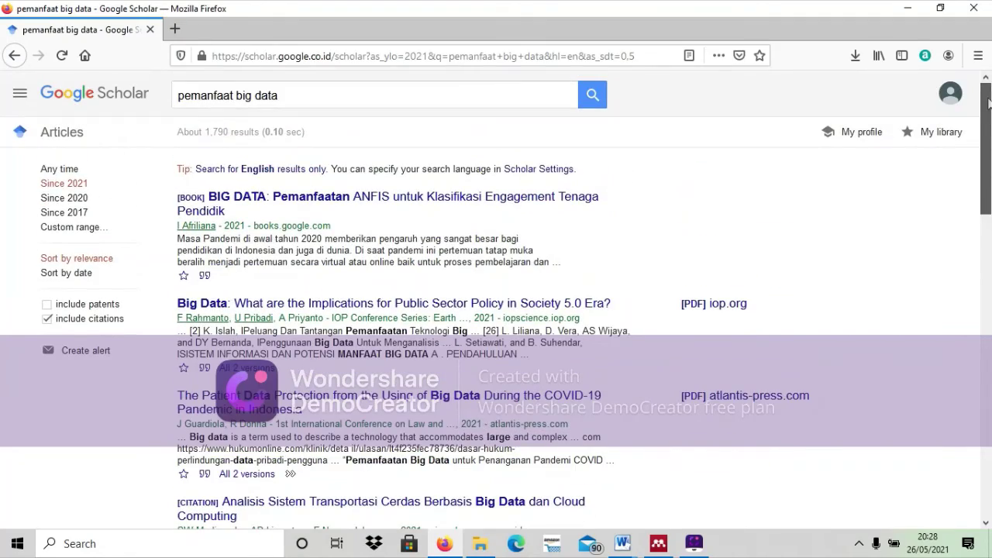
Download the upy.ac.id PDF of the article on the UMKM promotion platform for Kotagede Smart District and check the browser's download list
left_click_drag(990, 115, 988, 191)
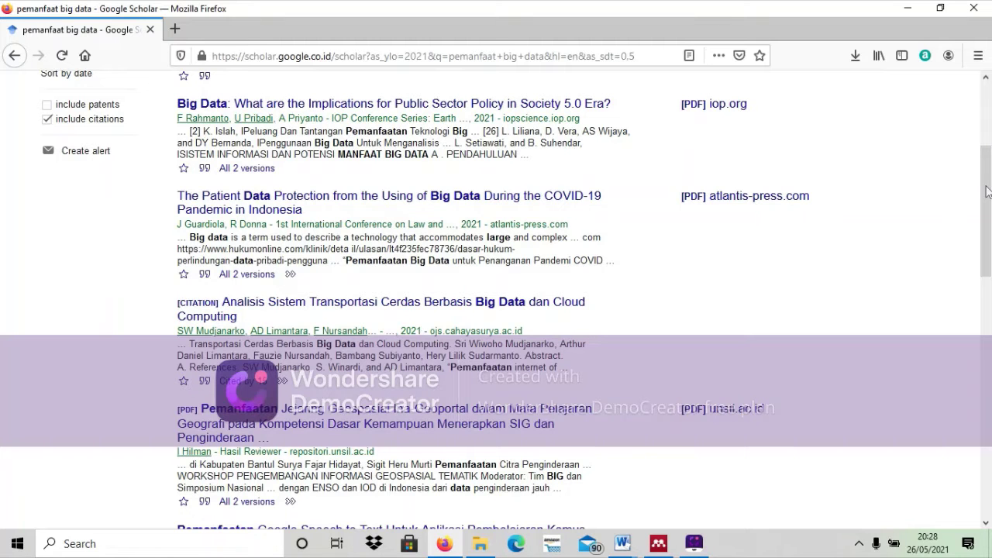
left_click_drag(988, 192, 983, 363)
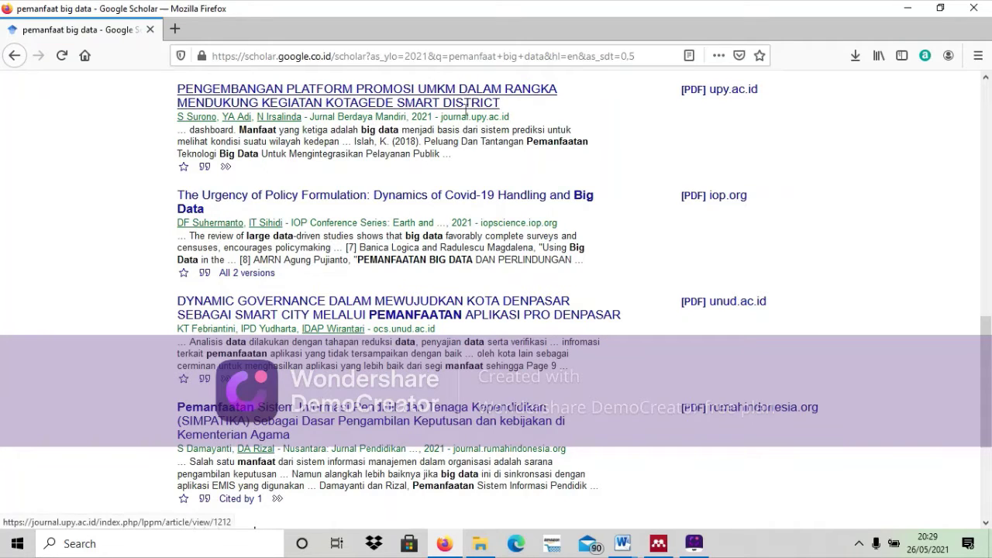
left_click(714, 95)
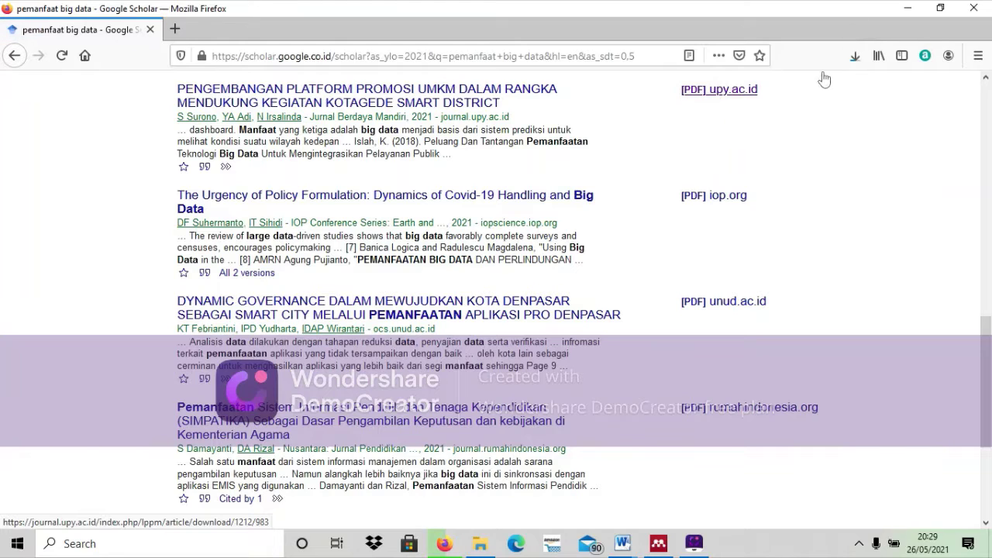
left_click(855, 55)
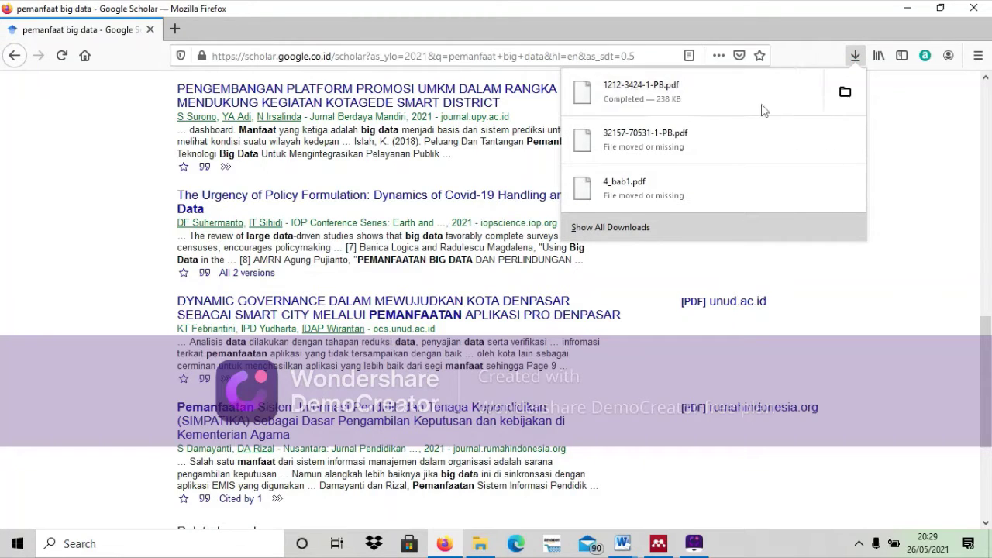
left_click(275, 177)
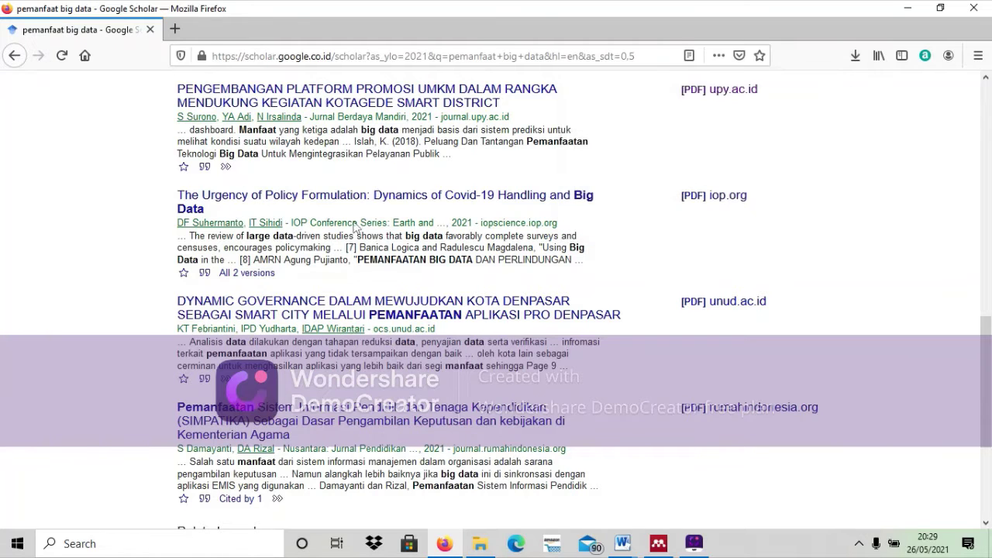
Switch to File Explorer, open 1212-3424-1-PB from the Downloads folder and maximize the PDF window
left_click(481, 543)
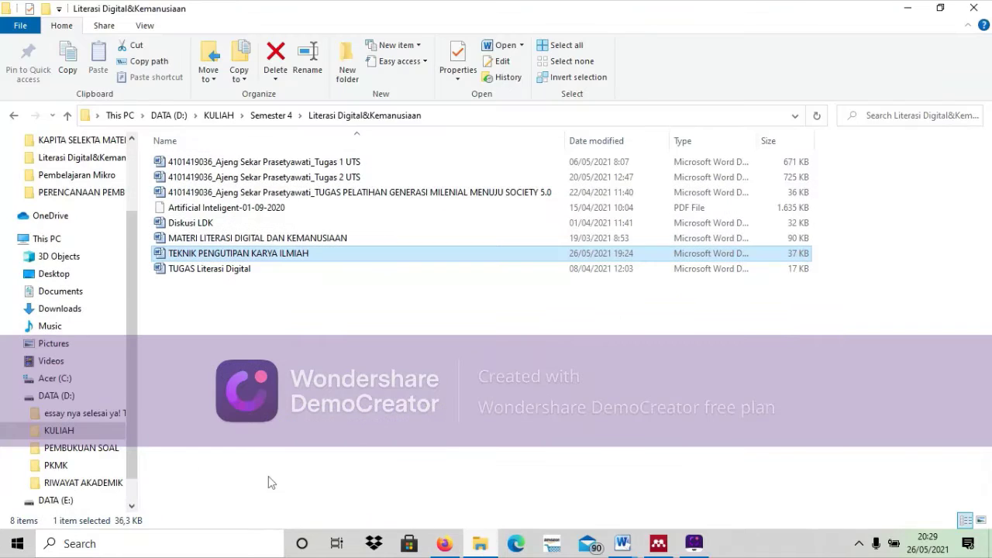
left_click(48, 310)
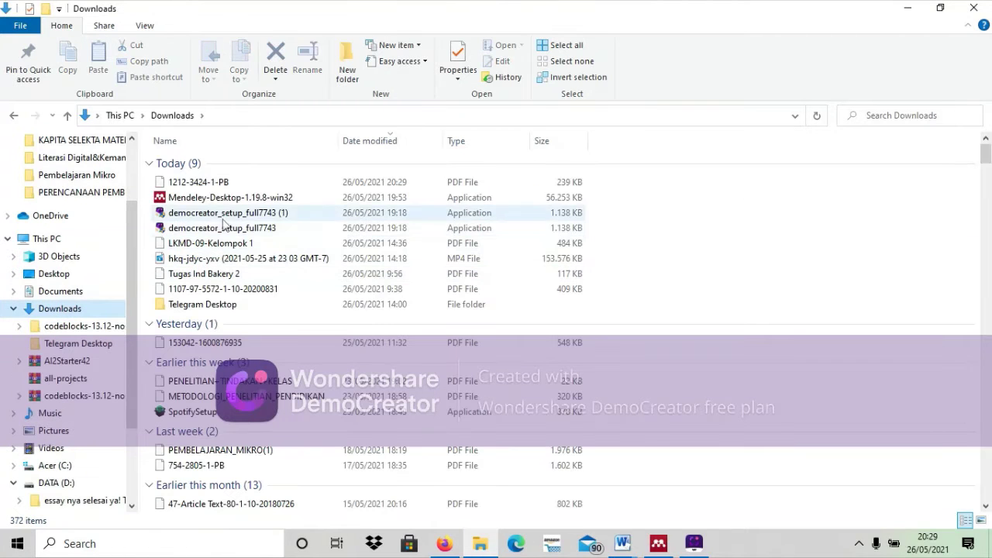
left_click(194, 185)
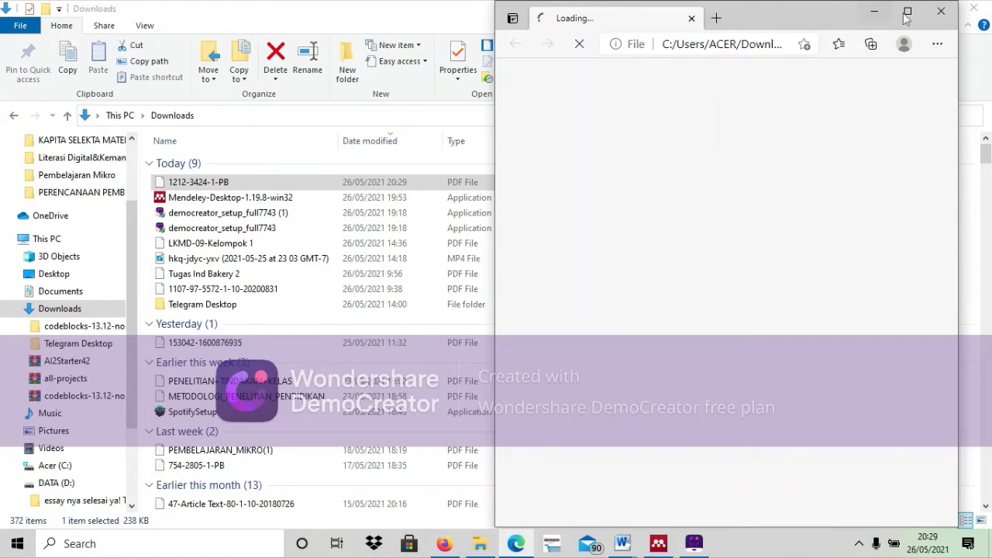
left_click(906, 14)
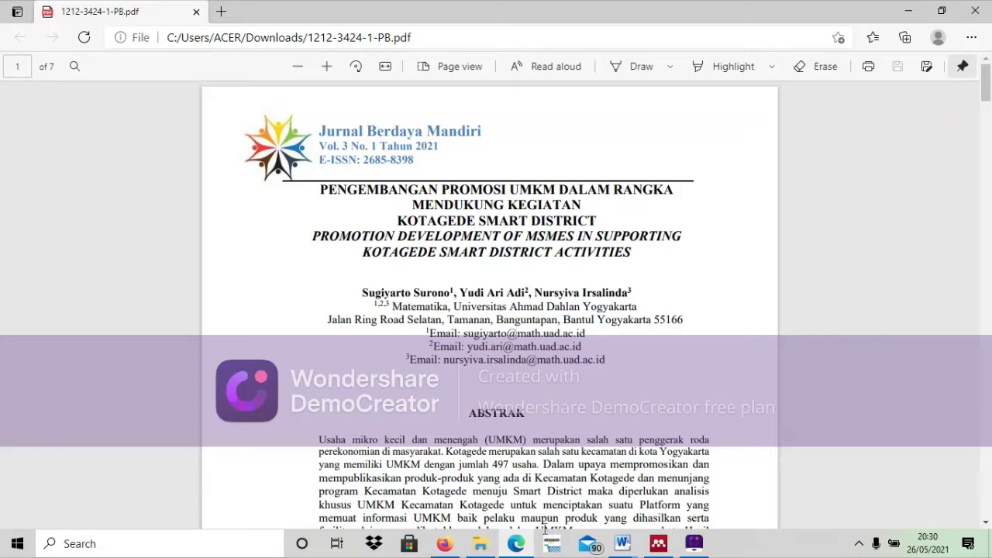
Return to Google Scholar in Firefox and replace the search query with "utilization of big data"
left_click(452, 551)
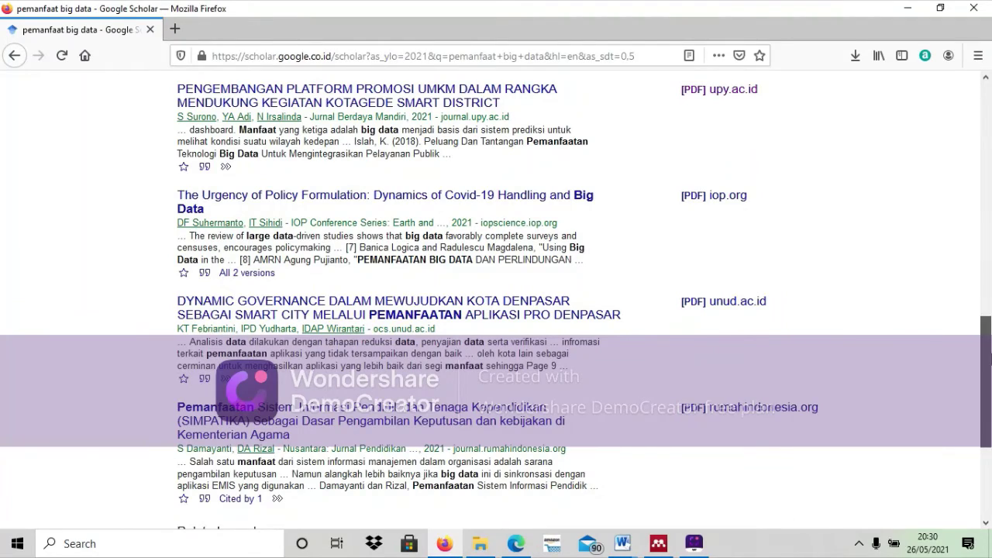
left_click_drag(987, 358, 987, 125)
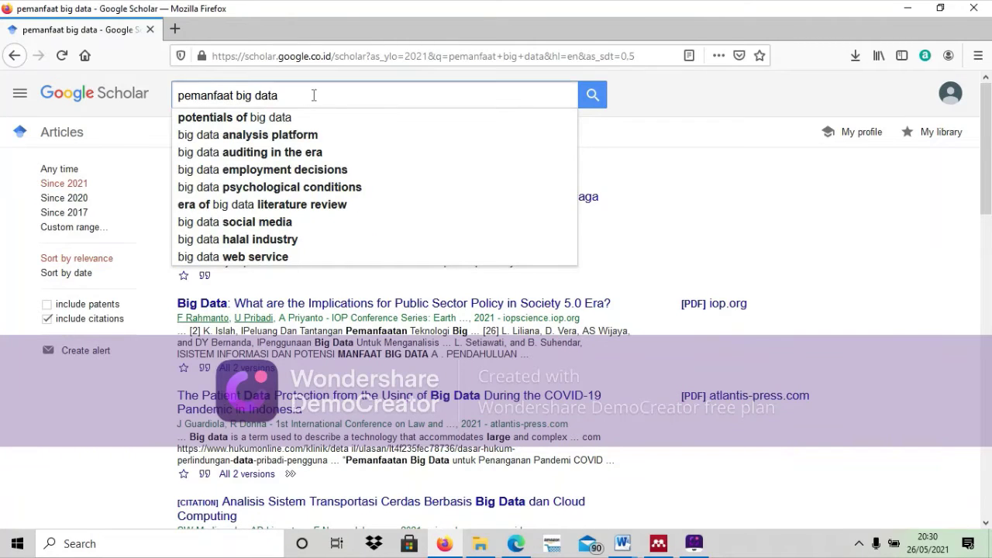
key("BackSpace")
key("BackSpace")
key("BackSpace")
key("BackSpace")
key("BackSpace")
key("BackSpace")
key("BackSpace")
key("BackSpace")
key("BackSpace")
key("BackSpace")
key("BackSpace")
key("BackSpace")
key("BackSpace")
key("BackSpace")
key("BackSpace")
key("BackSpace")
key("BackSpace")
key("BackSpace")
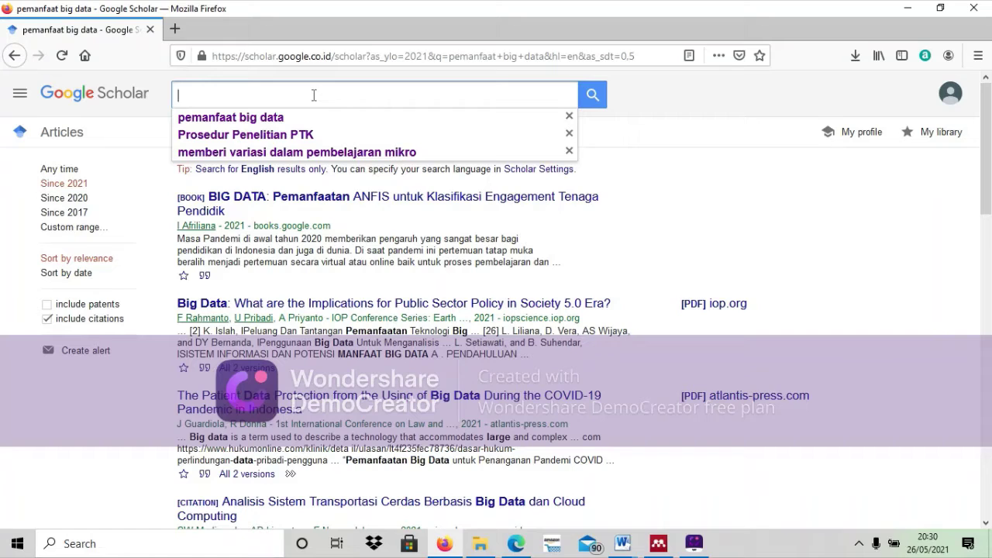
type("uti")
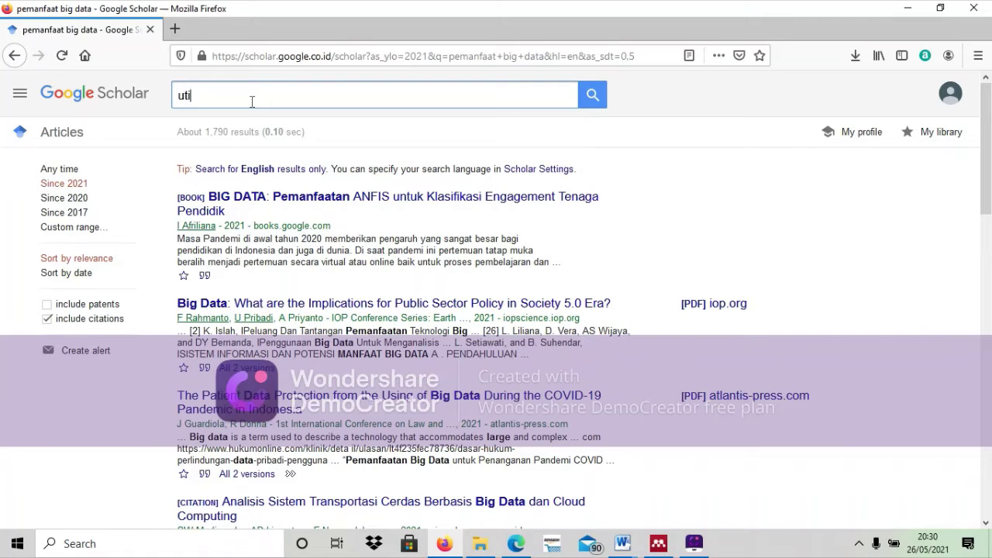
type("li")
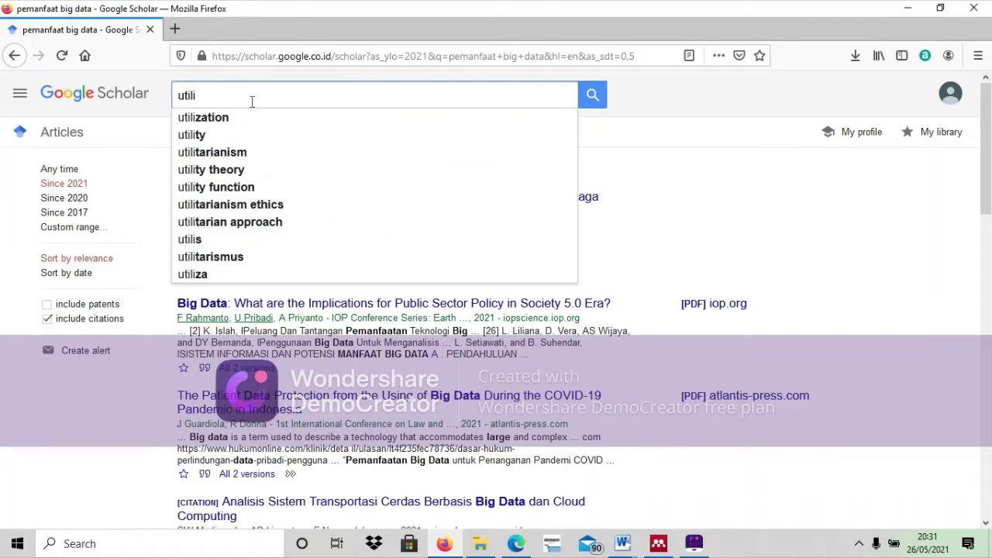
type("zat")
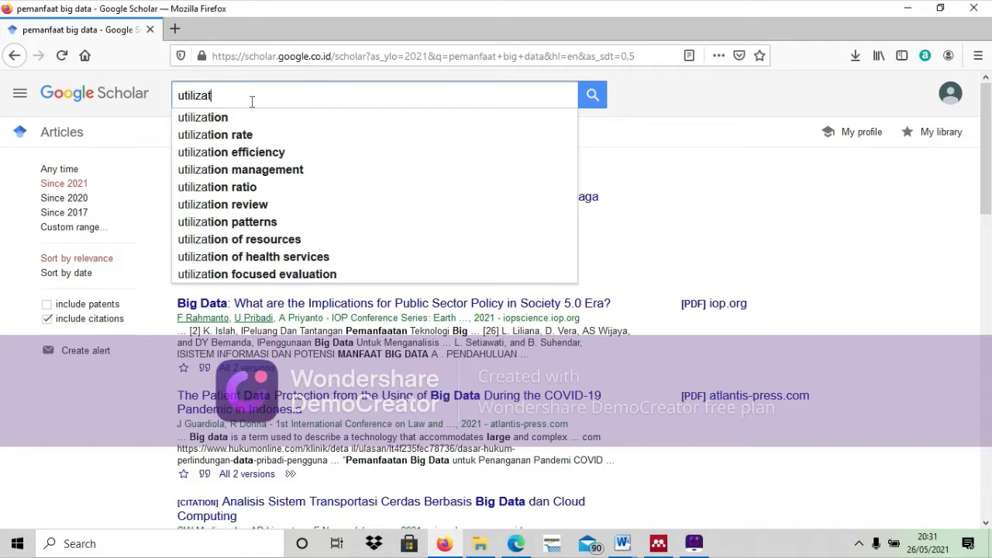
type("ion of")
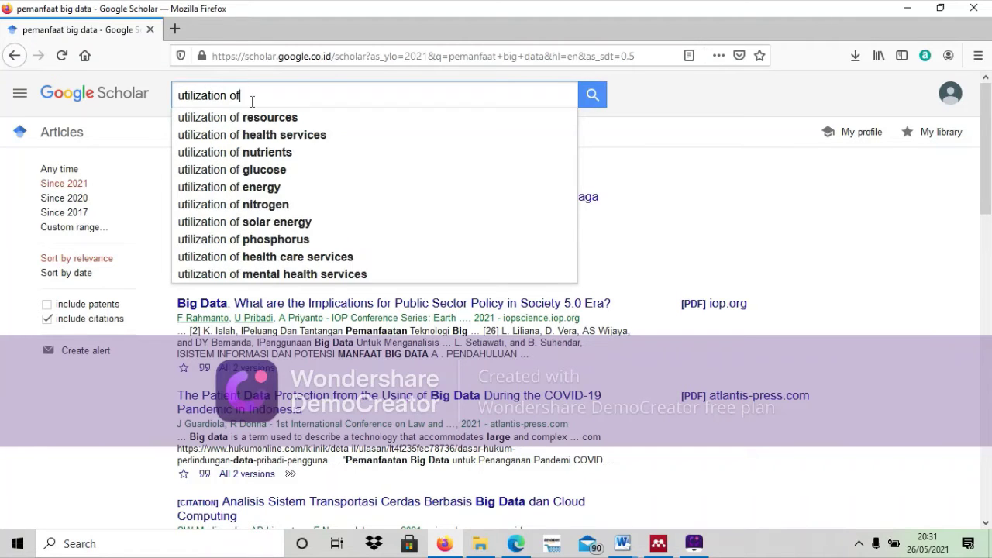
type(" big data")
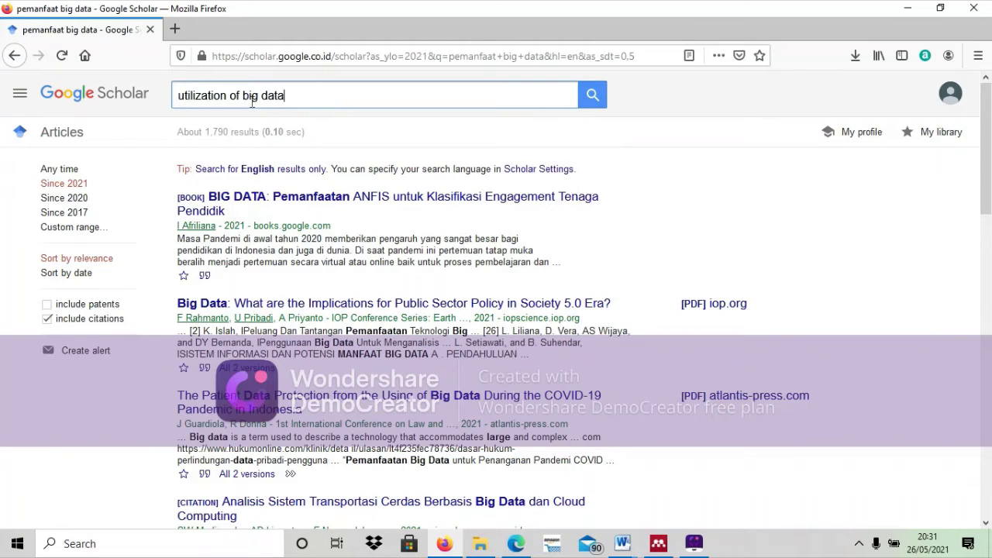
key("Return")
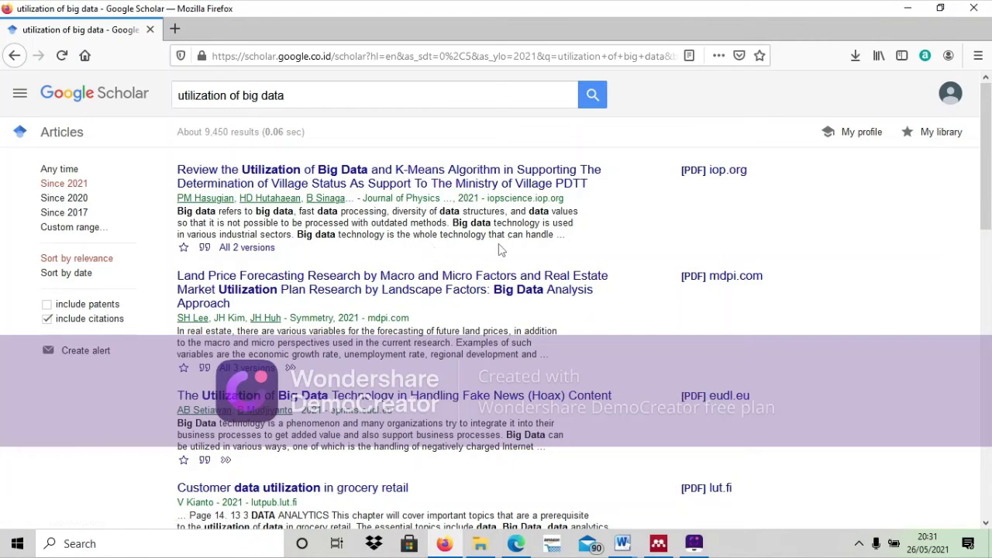
Download the iop.org PDF of the article reviewing big data and the K-Means algorithm, and check the download list
left_click(717, 177)
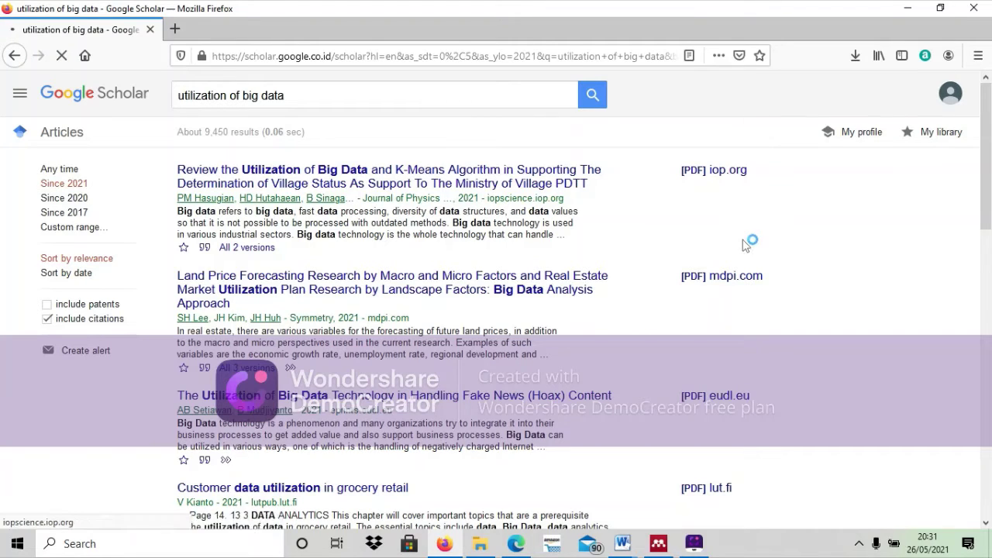
left_click(857, 56)
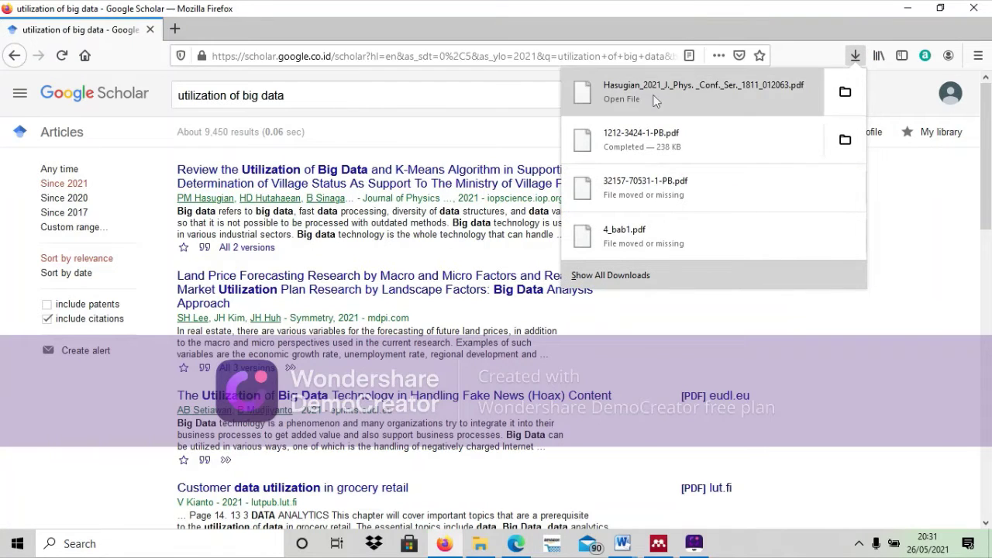
left_click(827, 384)
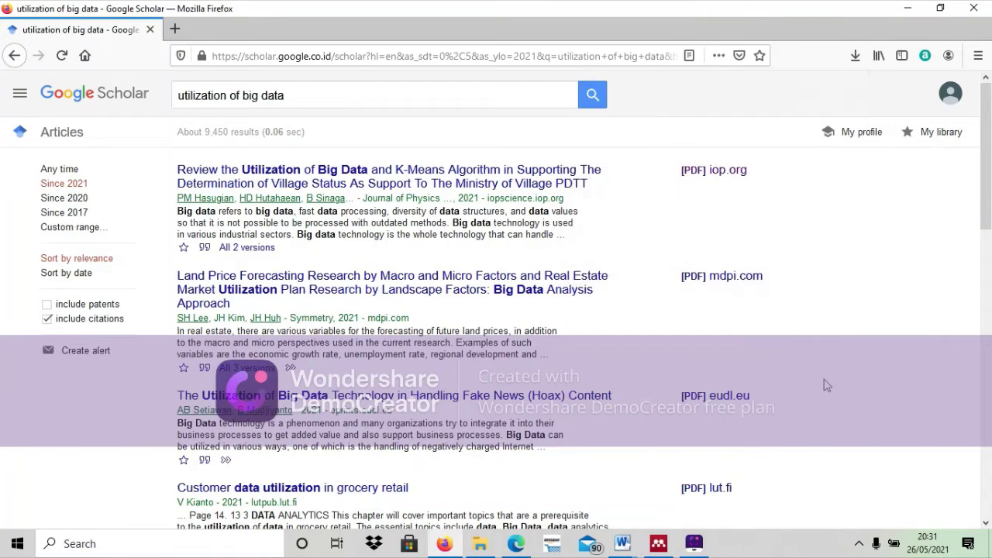
Switch to File Explorer and open the downloaded Journal of Physics conference PDF from the Downloads folder at its first page
left_click(480, 543)
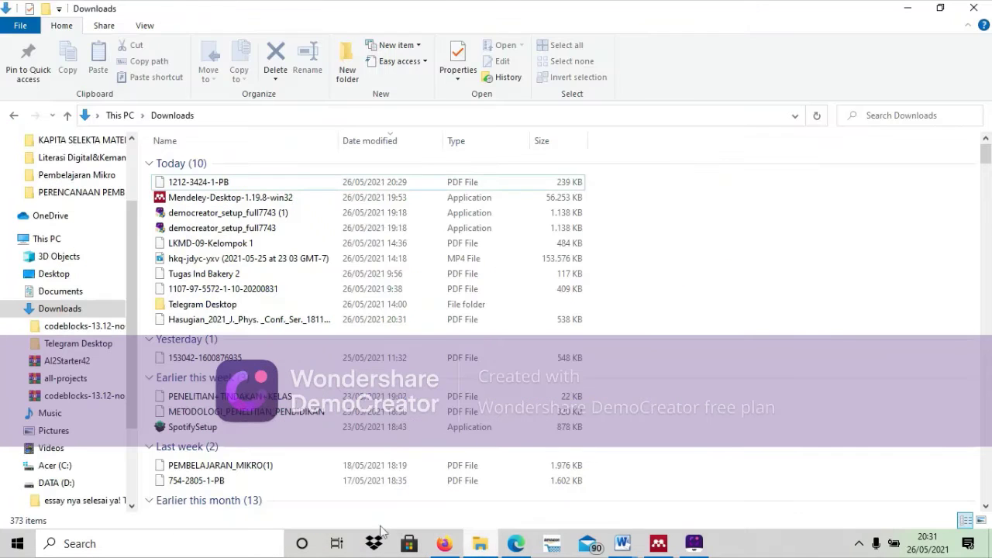
double_click(62, 311)
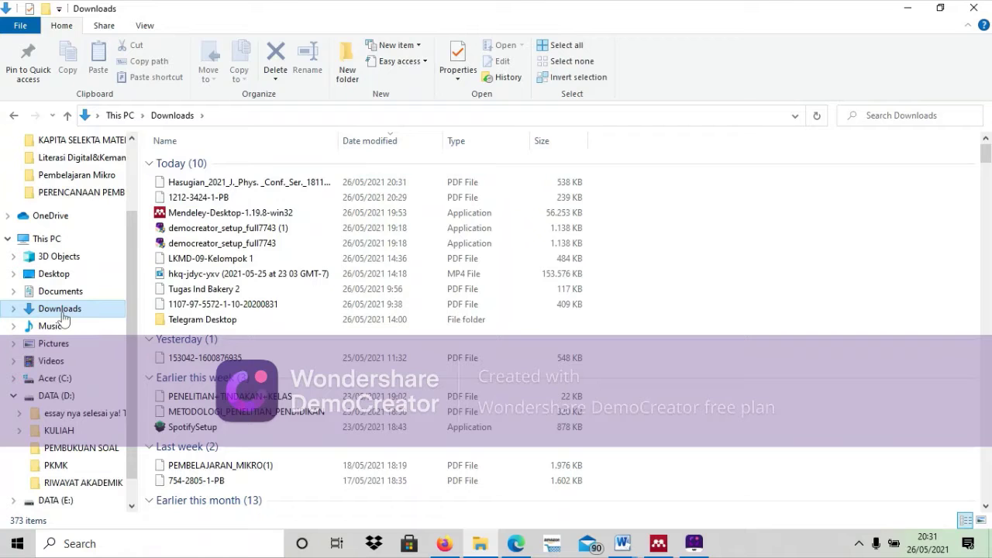
left_click(243, 184)
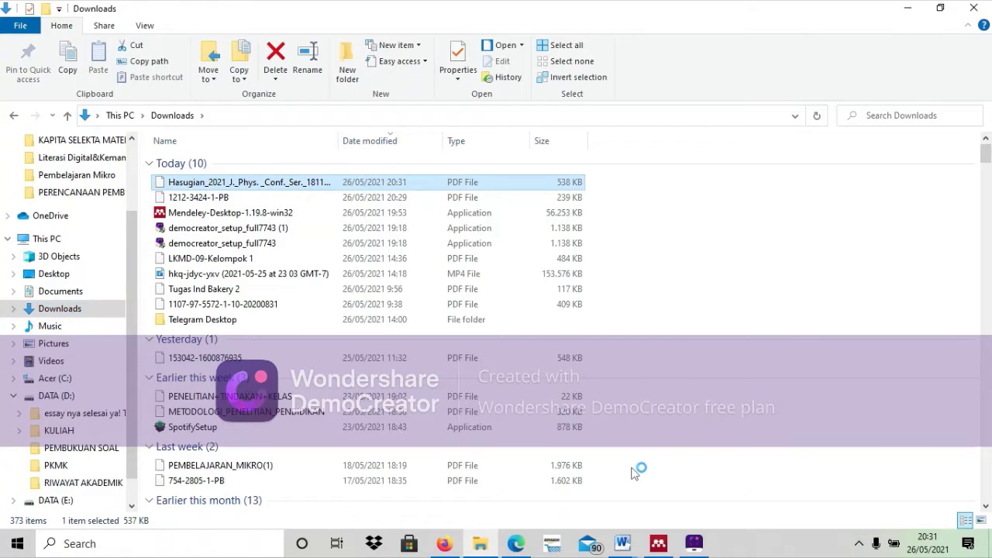
mouse_move(516, 552)
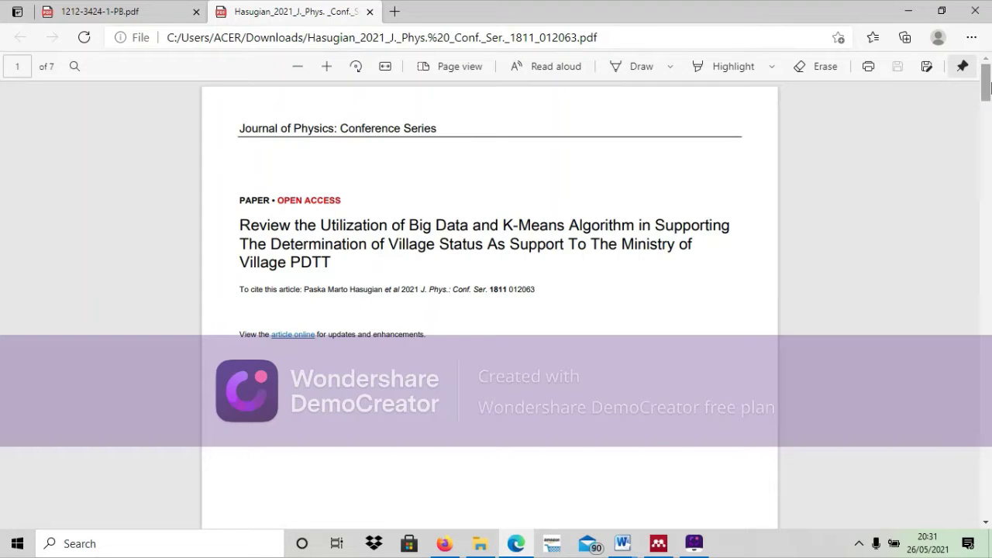
mouse_move(990, 88)
left_mouse_down()
mouse_move(990, 246)
mouse_move(983, 93)
left_mouse_up()
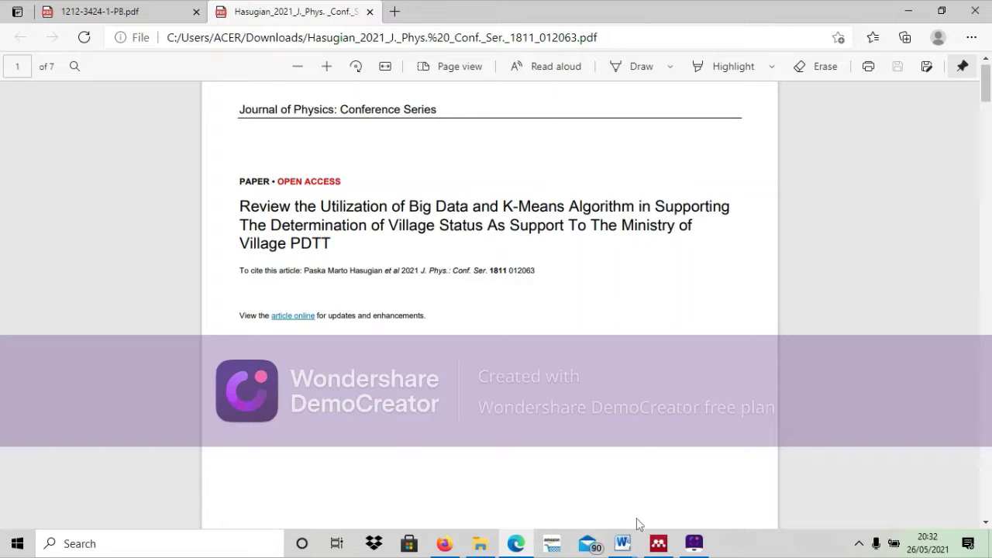
Switch to Mendeley Desktop and import the 1212-3424-1-PB PDF from the Downloads folder into the library
mouse_move(622, 548)
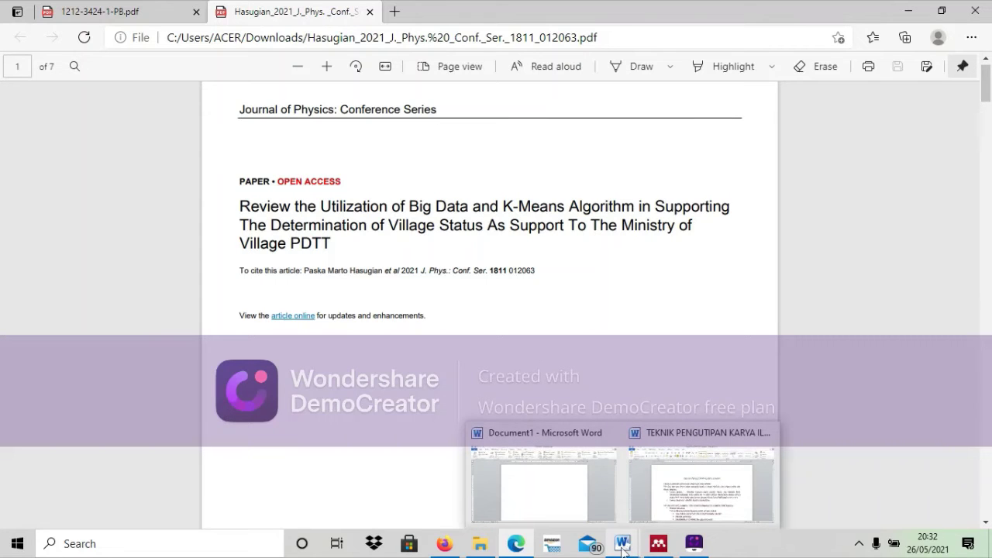
left_click(594, 514)
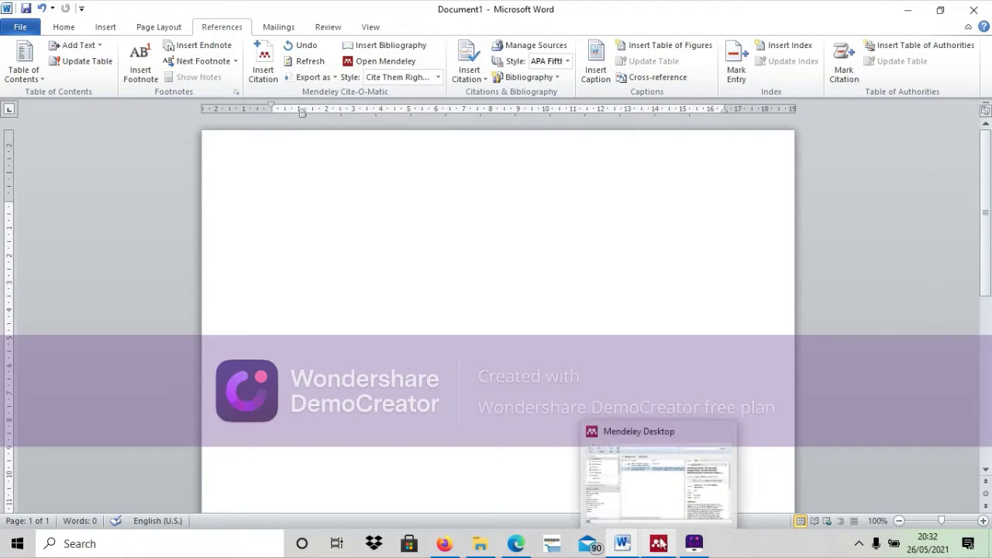
left_click(659, 543)
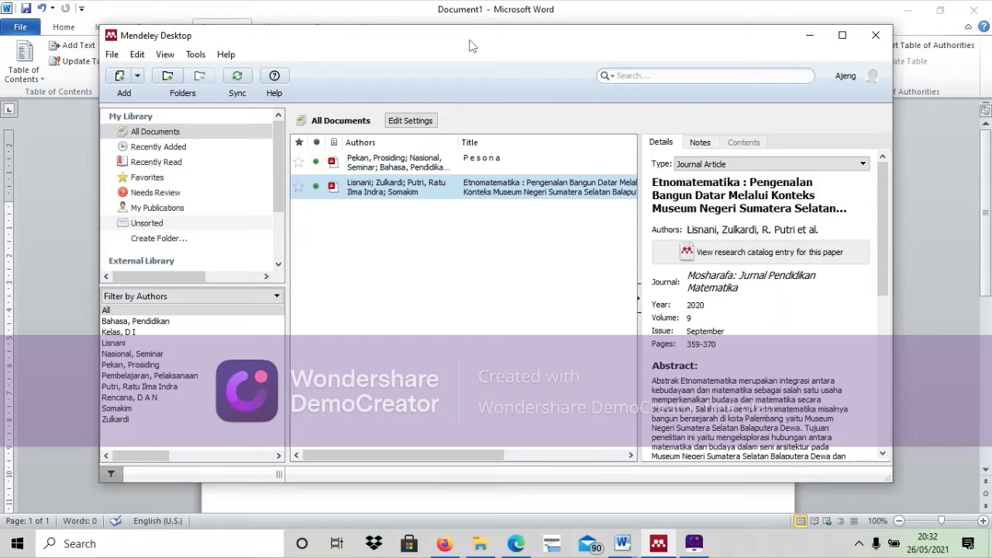
mouse_move(469, 45)
left_mouse_down()
mouse_move(466, 137)
mouse_move(469, 39)
left_mouse_up()
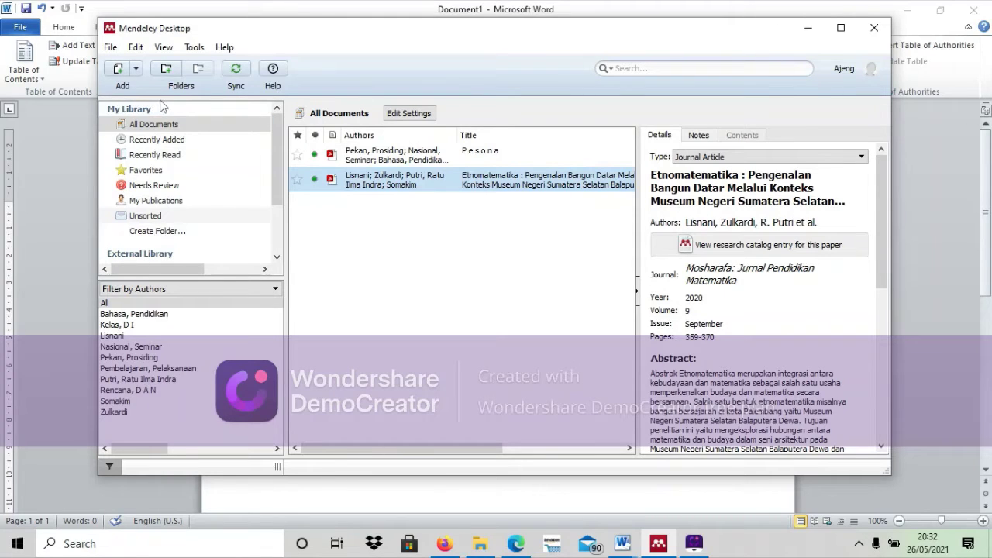
left_click(118, 70)
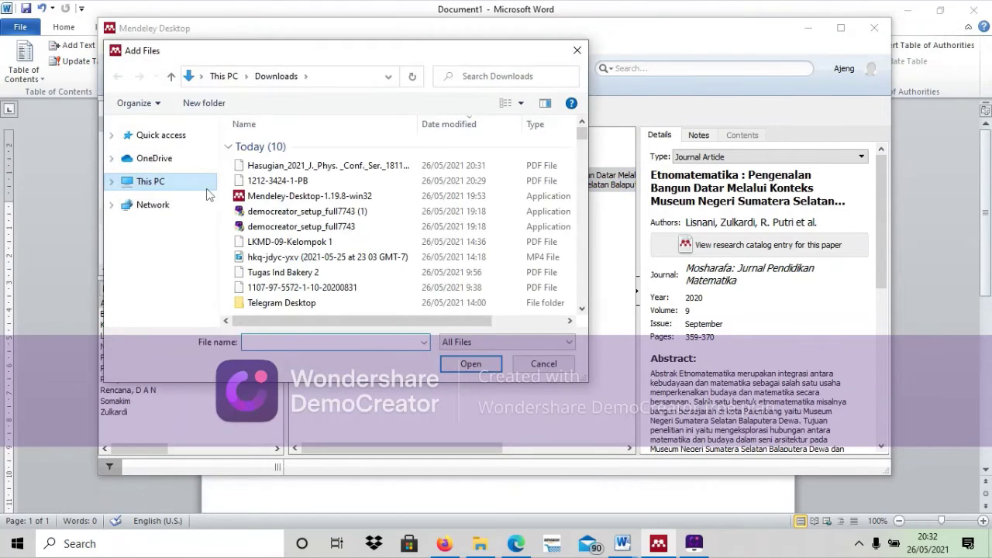
left_click(264, 183)
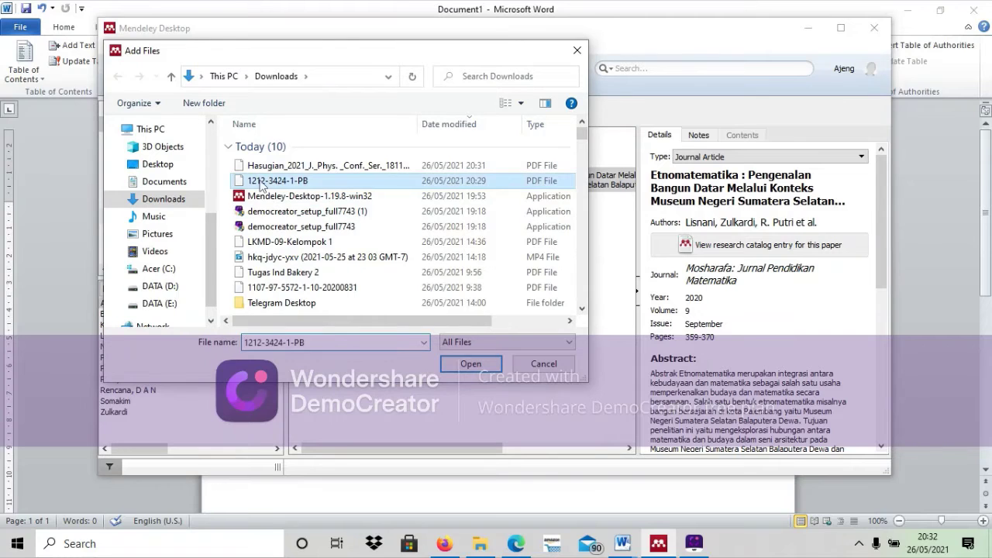
left_click(466, 366)
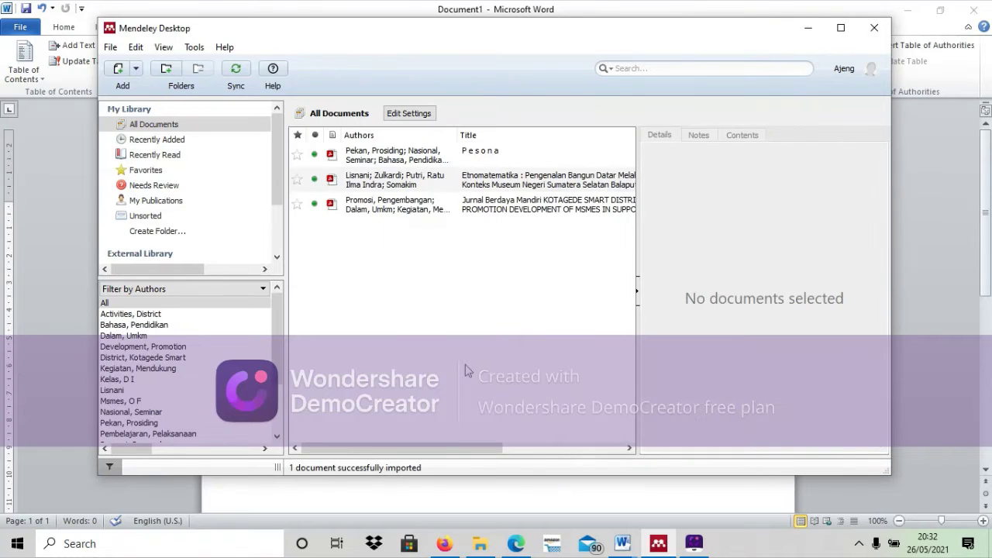
Add the downloaded 2021 Journal of Physics conference PDF to the Mendeley library and minimize the Mendeley window
left_click(118, 69)
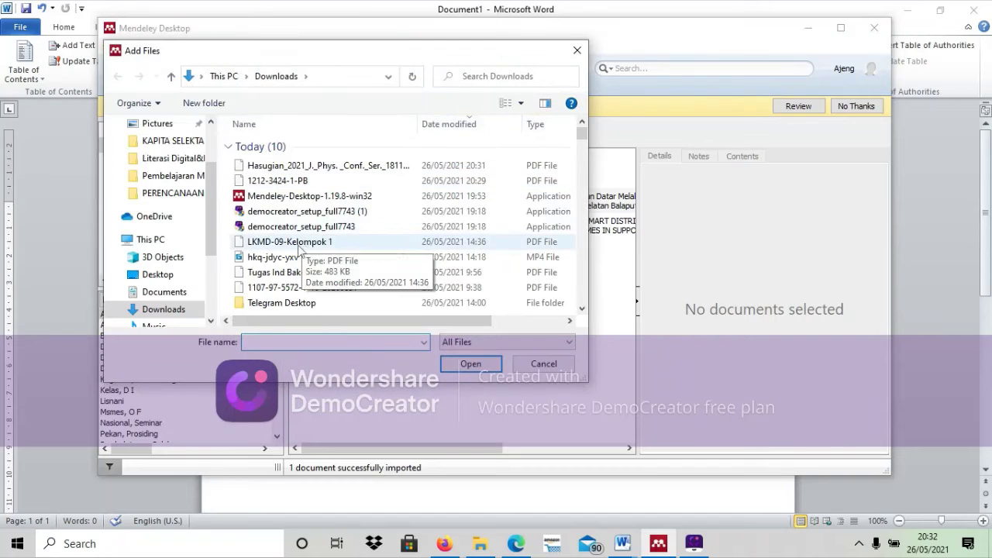
left_click(277, 166)
left_click(468, 369)
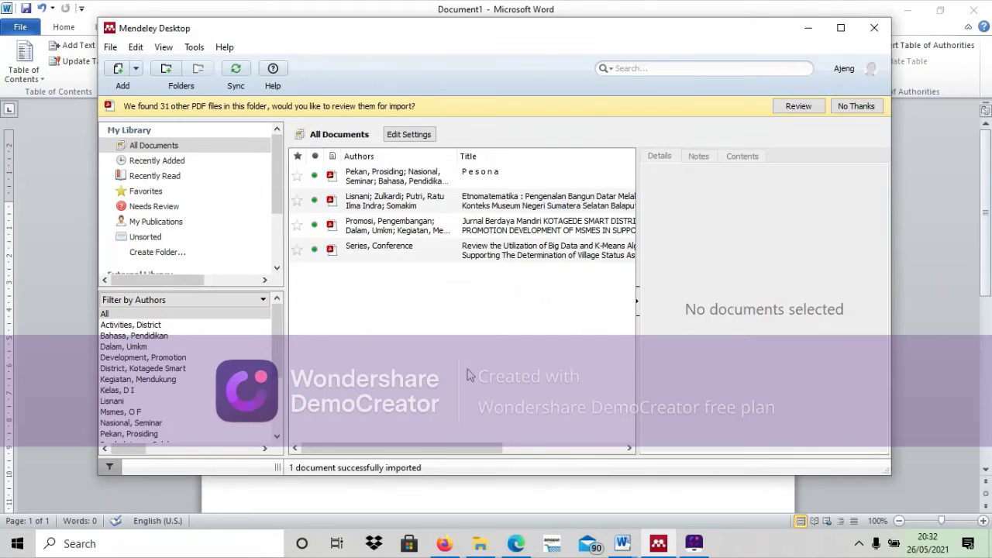
left_click(808, 28)
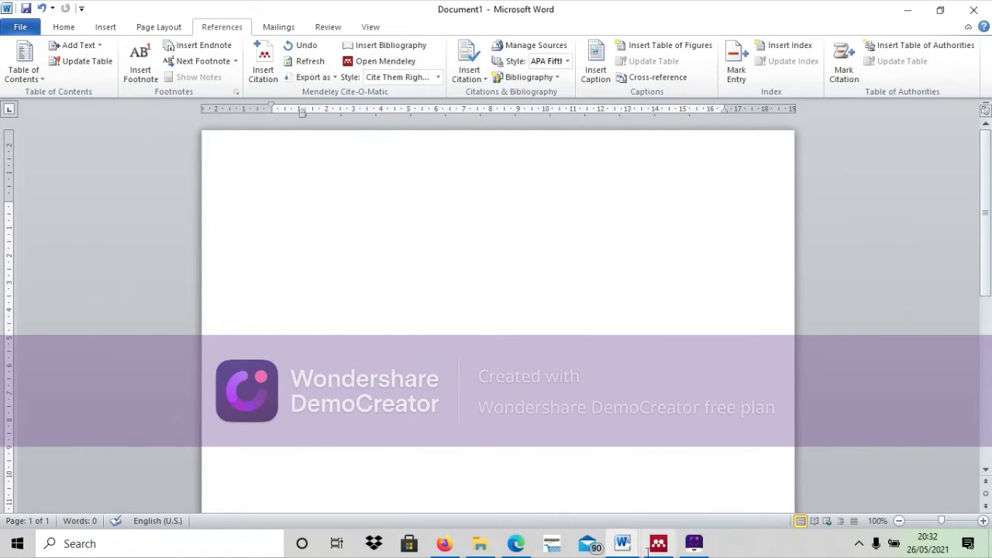
In Word's blank Document1, insert a Mendeley citation for the Jurnal Berdaya Mandiri article on Kotagede Smart District
mouse_move(623, 545)
left_click(555, 490)
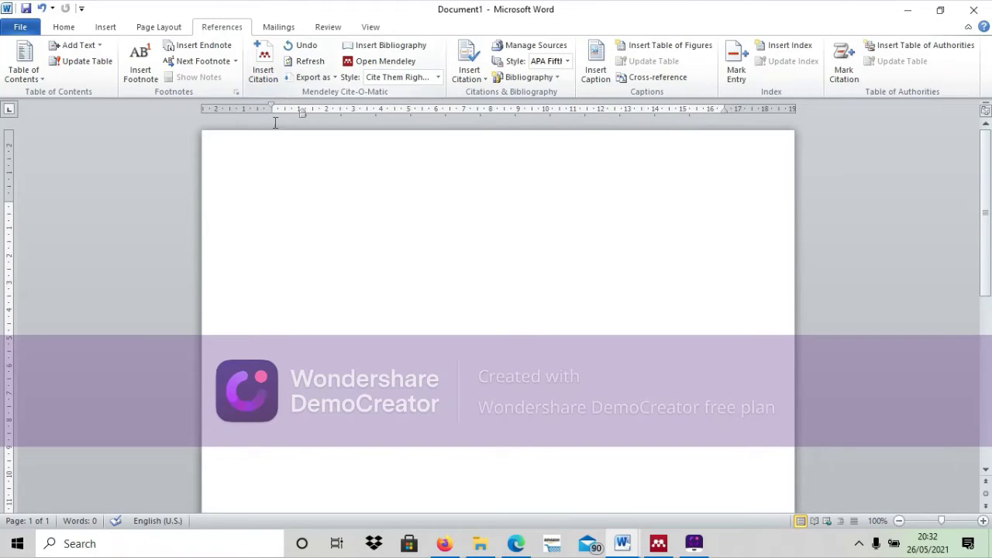
left_click(263, 62)
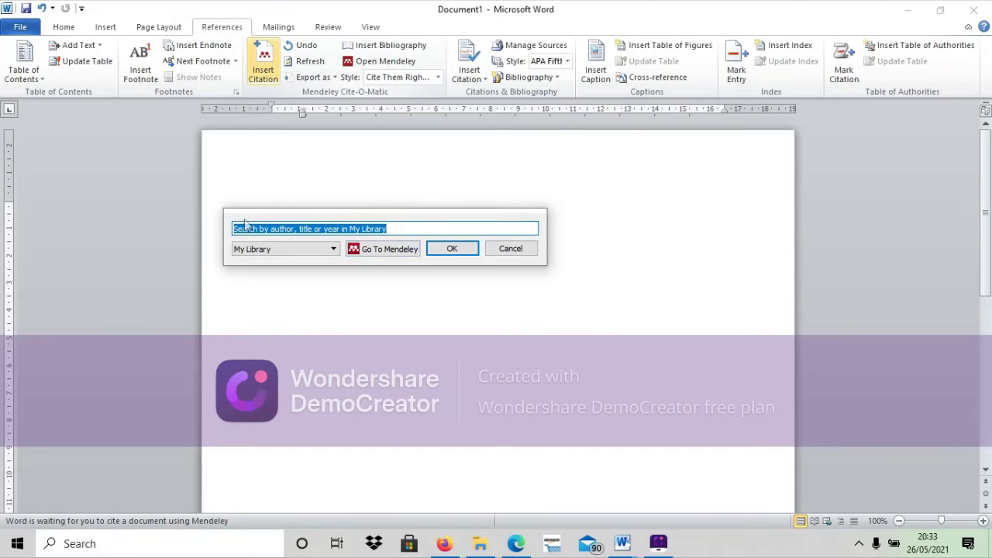
left_click(389, 249)
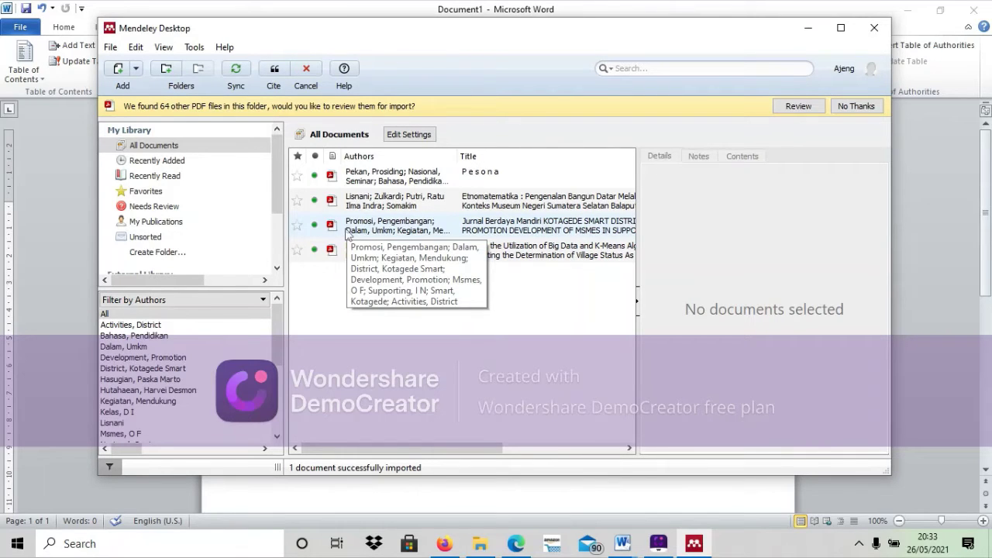
left_click(348, 235)
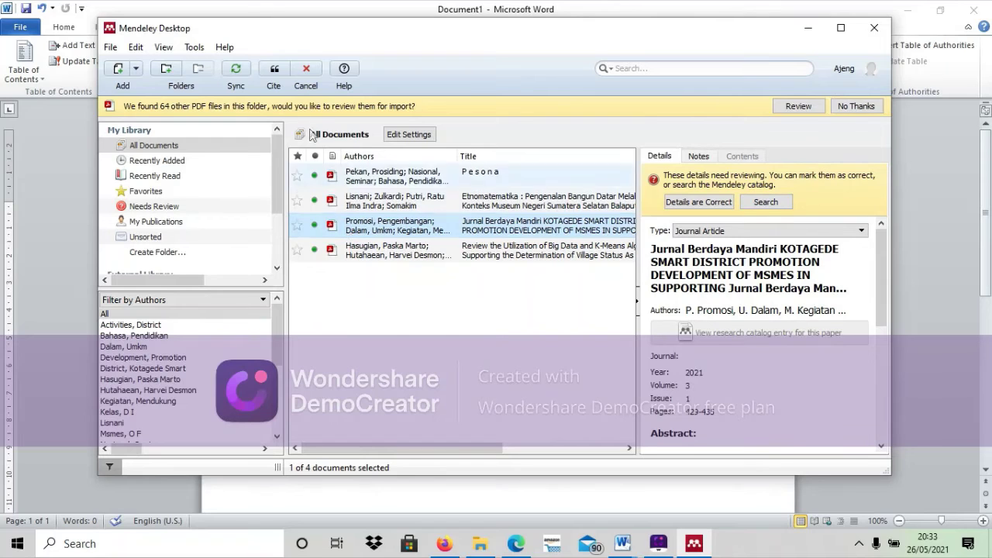
left_click(274, 70)
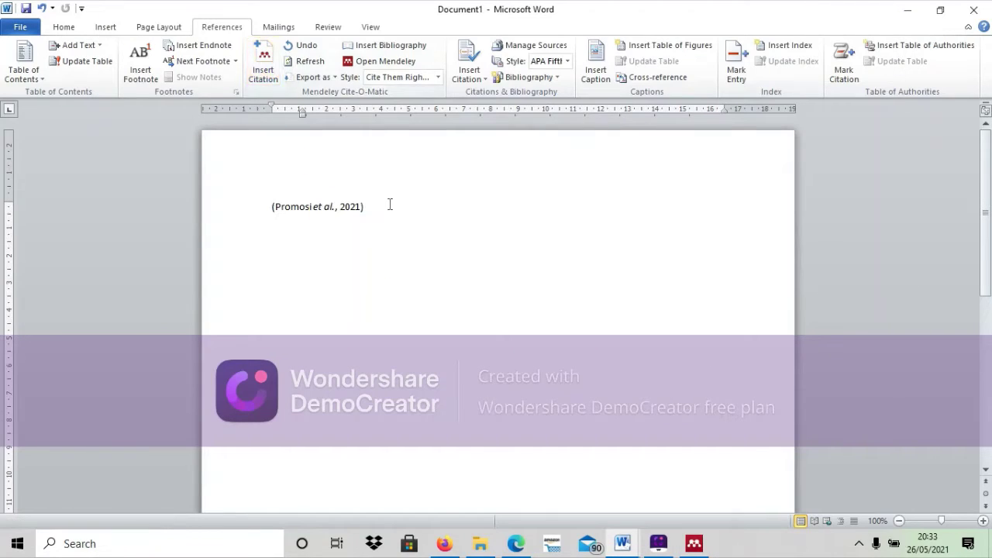
Insert a Mendeley bibliography directly after the citation, view the available citation styles, and place the cursor below the entry
left_click(376, 47)
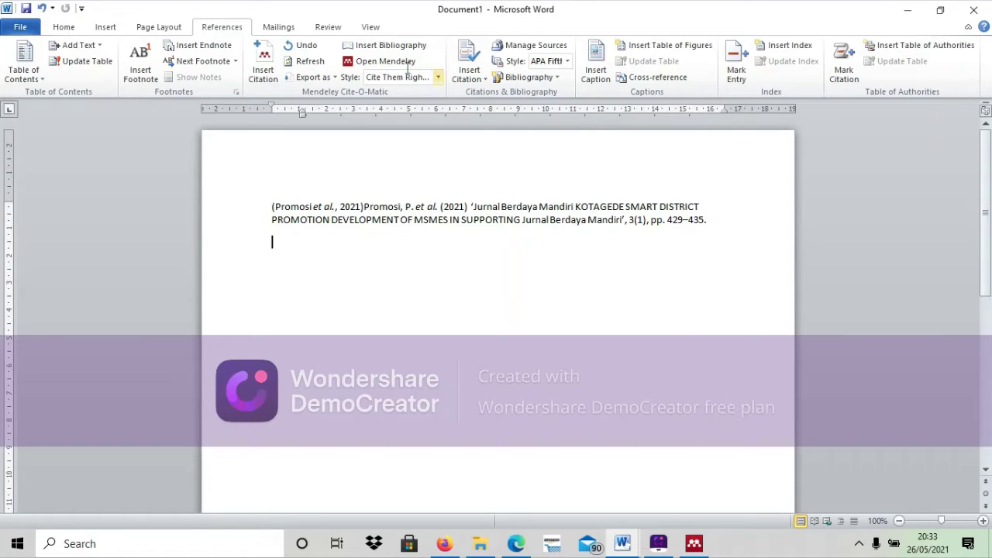
left_click(438, 78)
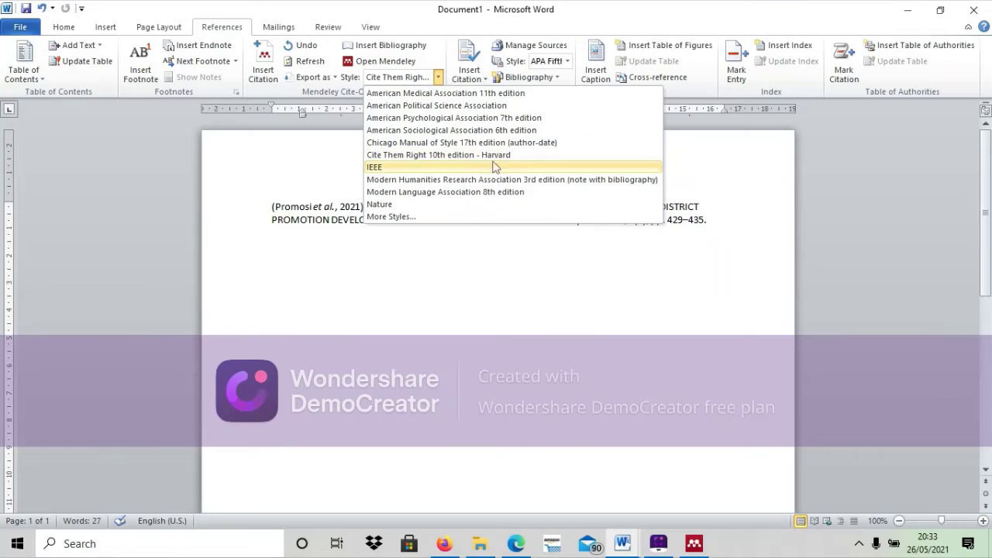
left_click(329, 254)
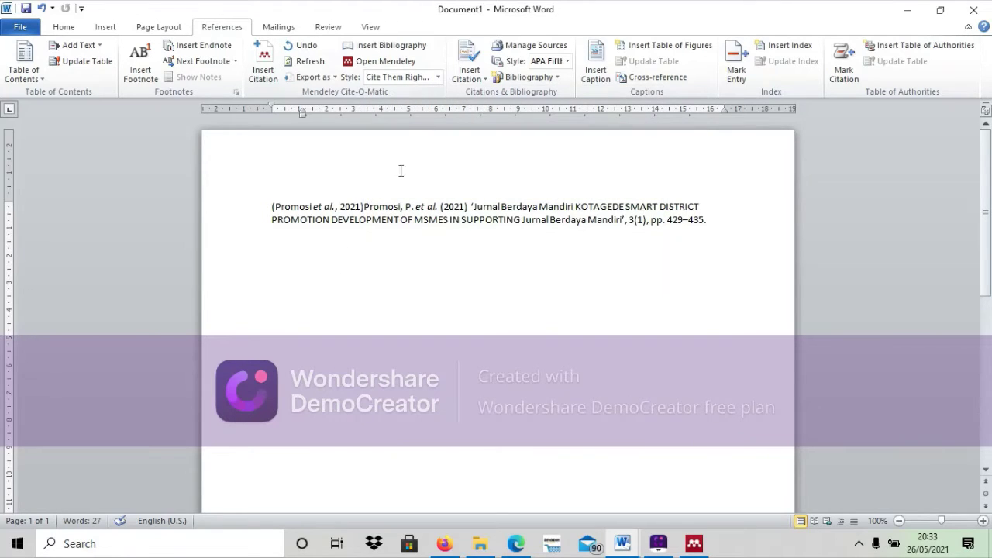
Cite the big data and K-Means Algorithm article from Mendeley below the bibliography and insert another bibliography after that citation
left_click(264, 66)
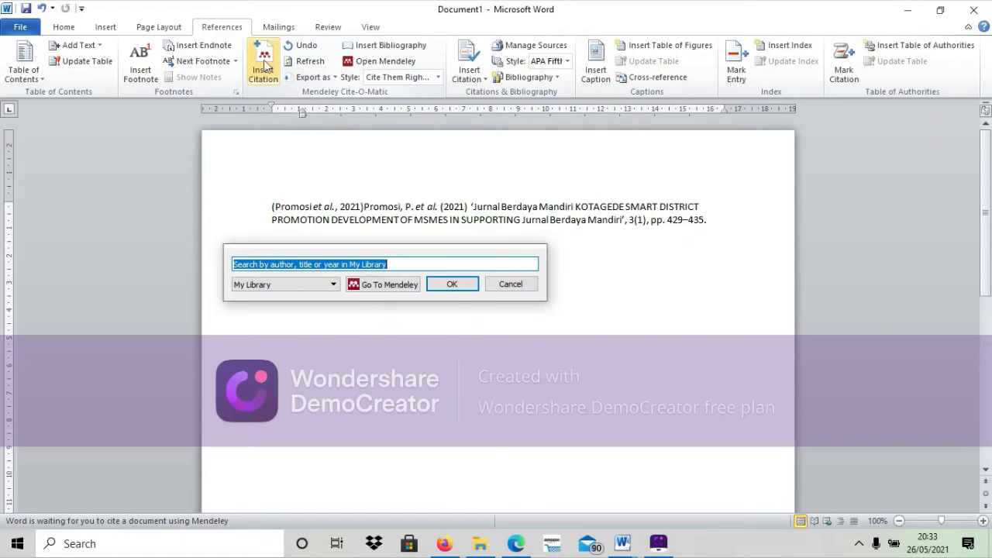
left_click(390, 284)
left_click(378, 255)
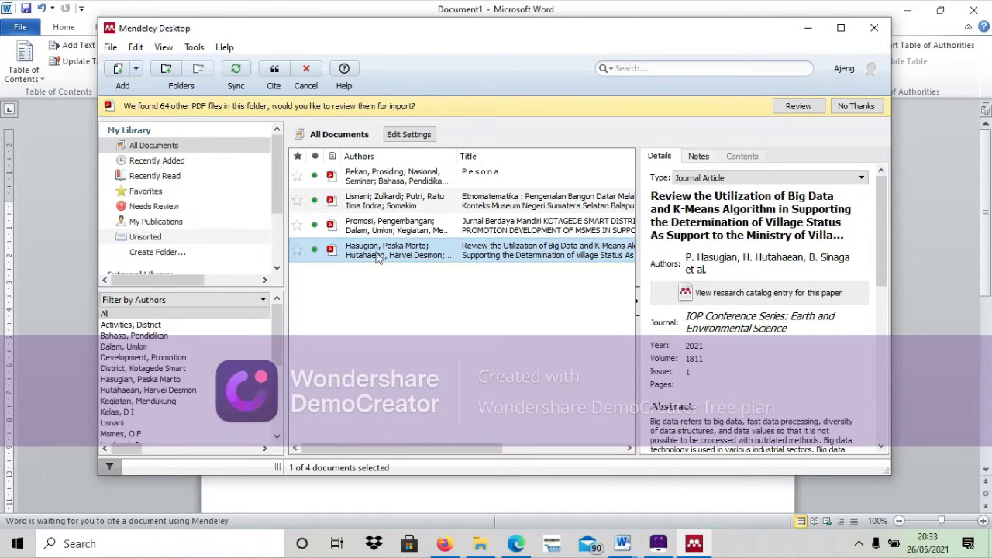
left_click(274, 72)
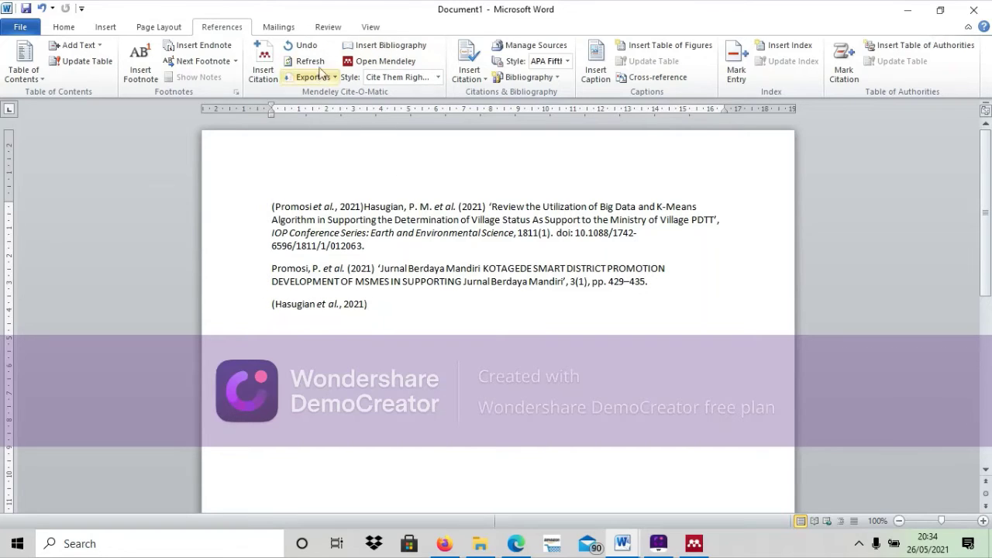
left_click(375, 51)
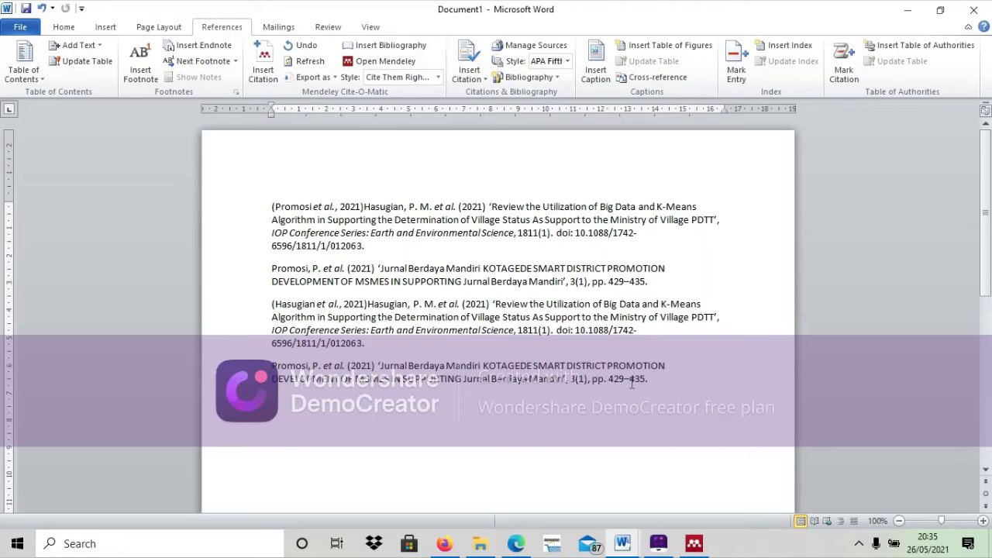
left_click(727, 384, "shift")
left_click(440, 283)
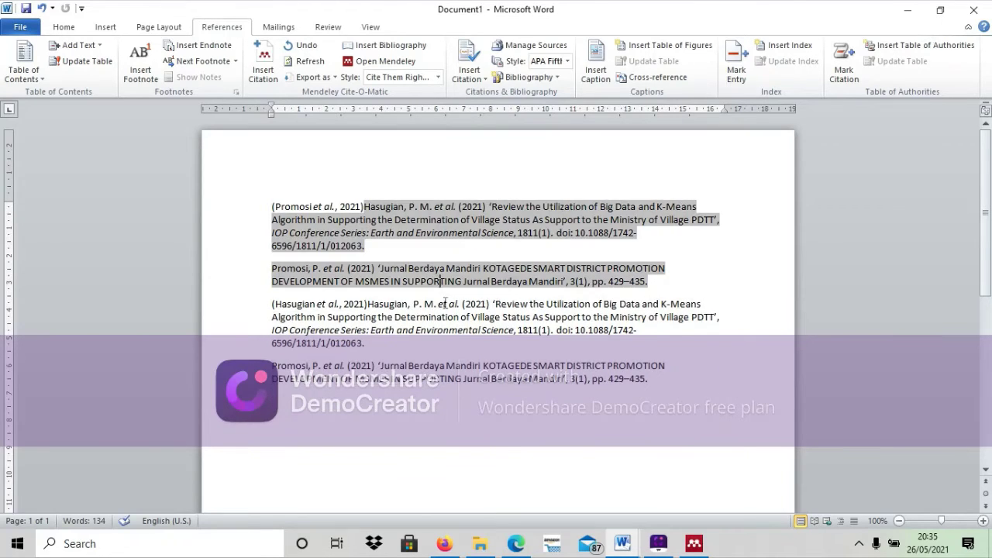
Switch to the Word document TEKNIK PENGUTIPAN KARYA ILMIAH and read the citation systems and the short direct quotation rules through Contoh 1
mouse_move(622, 543)
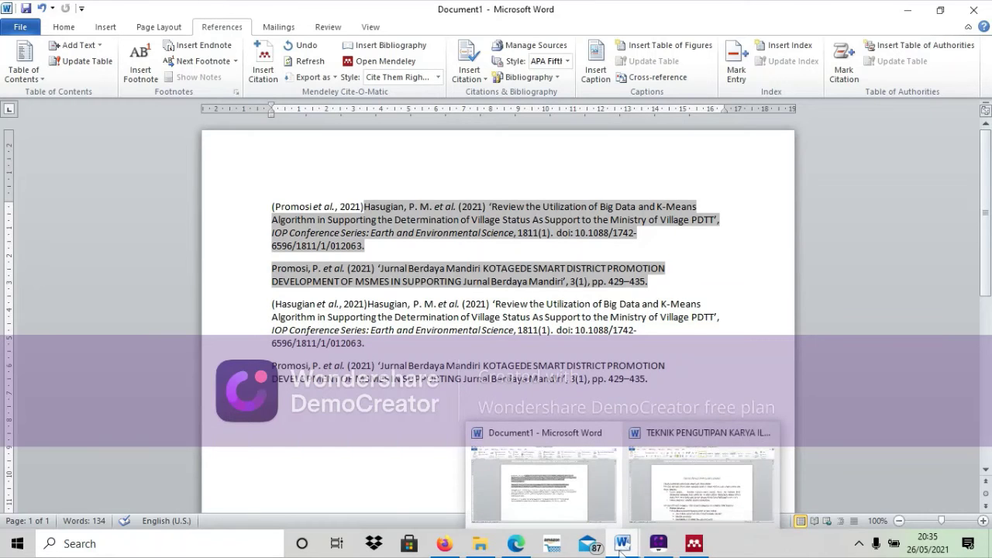
left_click(671, 496)
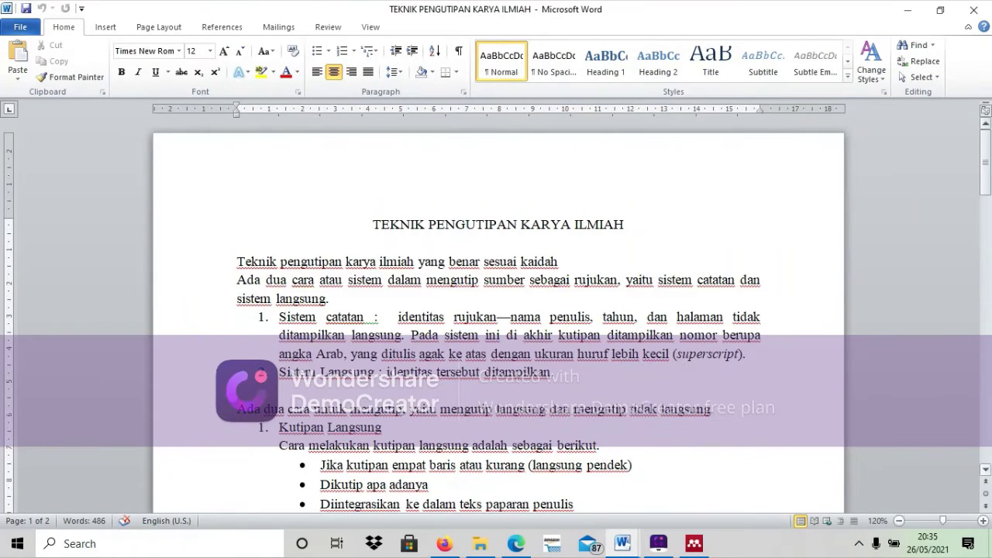
scroll(988, 472, "down", 1)
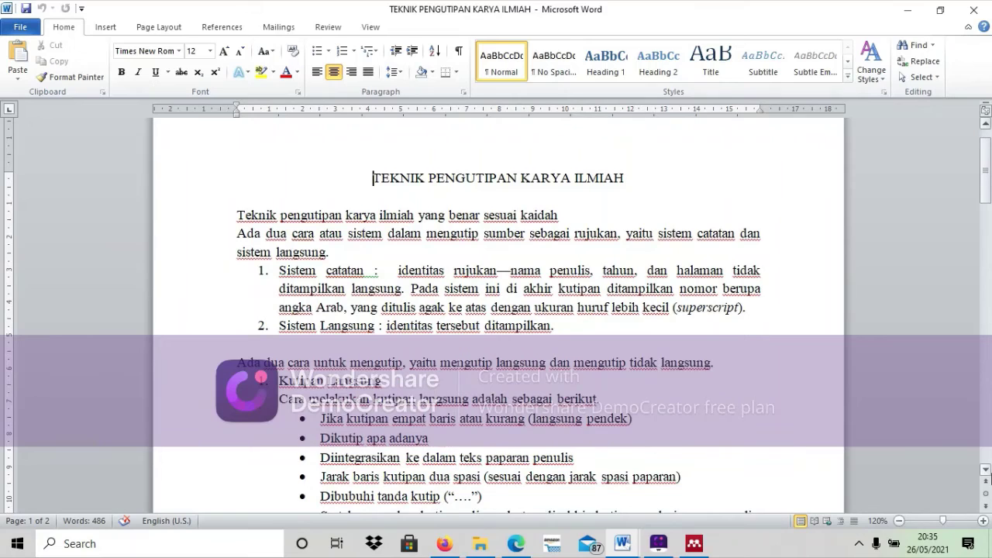
left_click(987, 470)
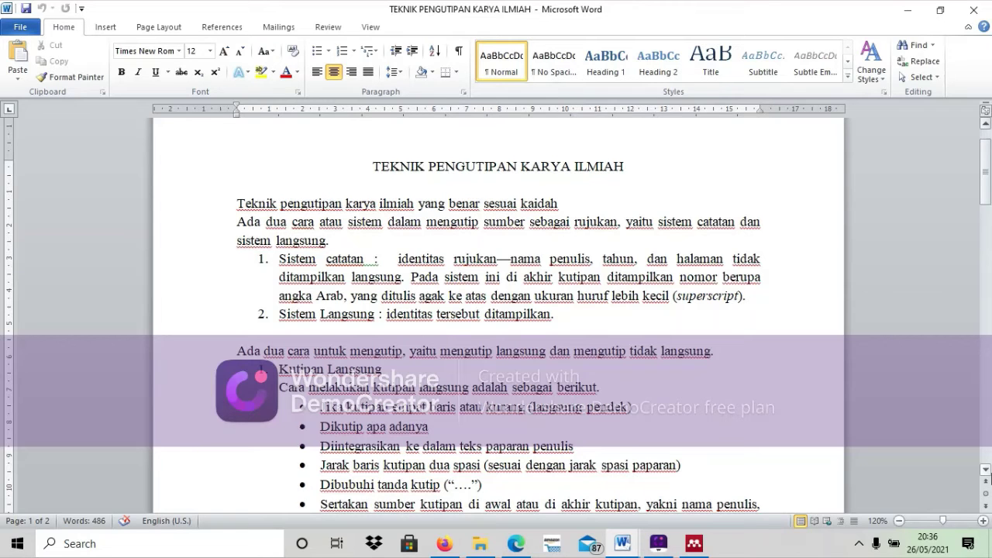
scroll(988, 478, "down", 1)
scroll(989, 478, "down", 2)
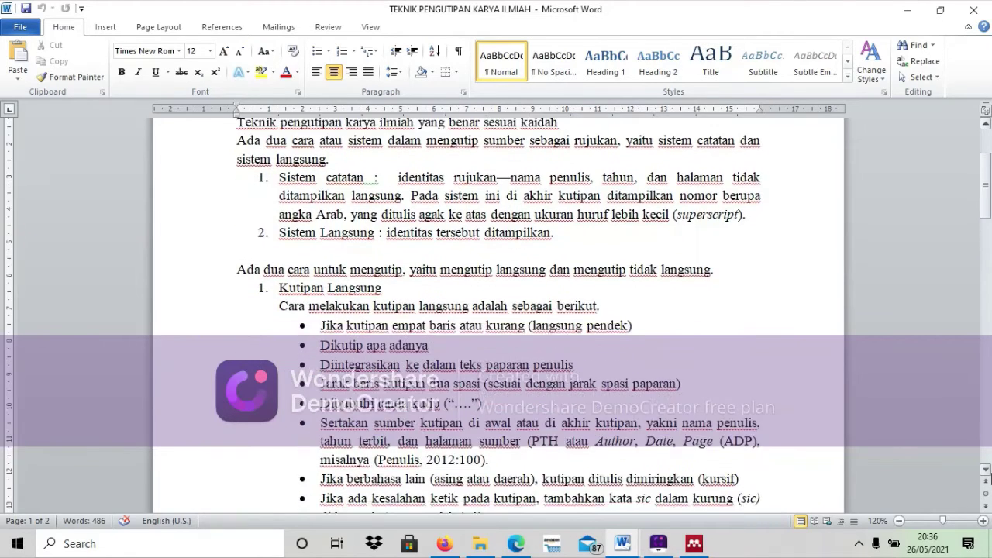
scroll(988, 478, "down", 2)
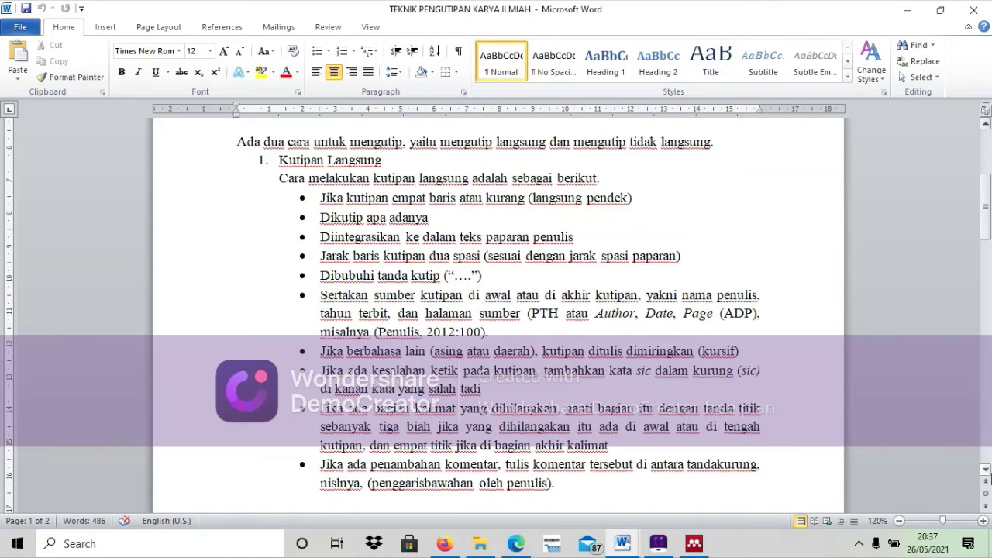
scroll(989, 478, "down", 3)
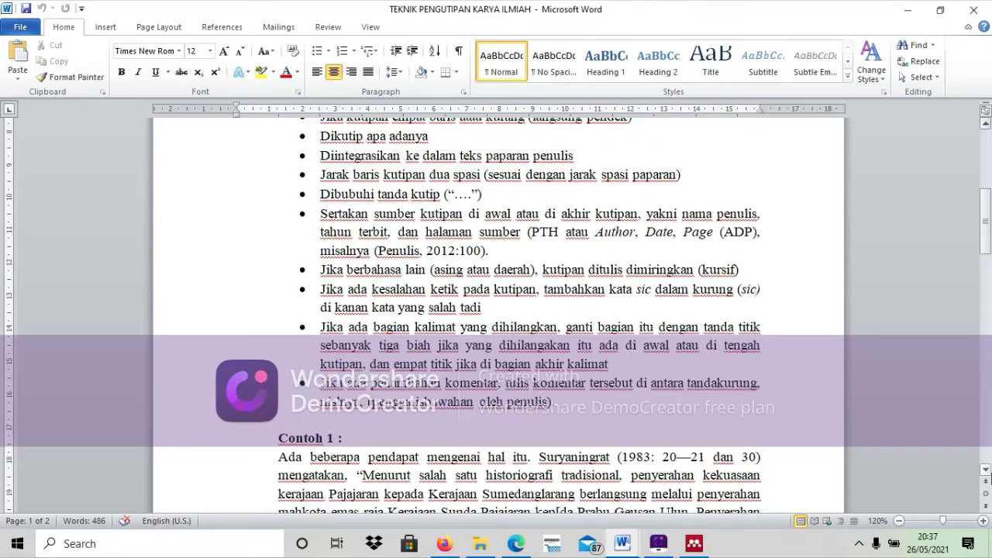
scroll(990, 477, "down", 2)
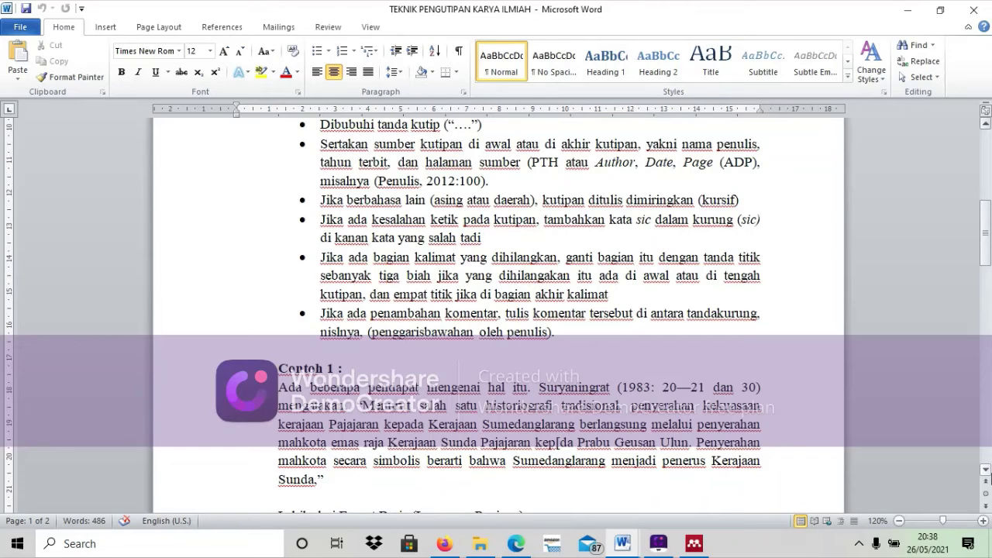
scroll(991, 474, "down", 2)
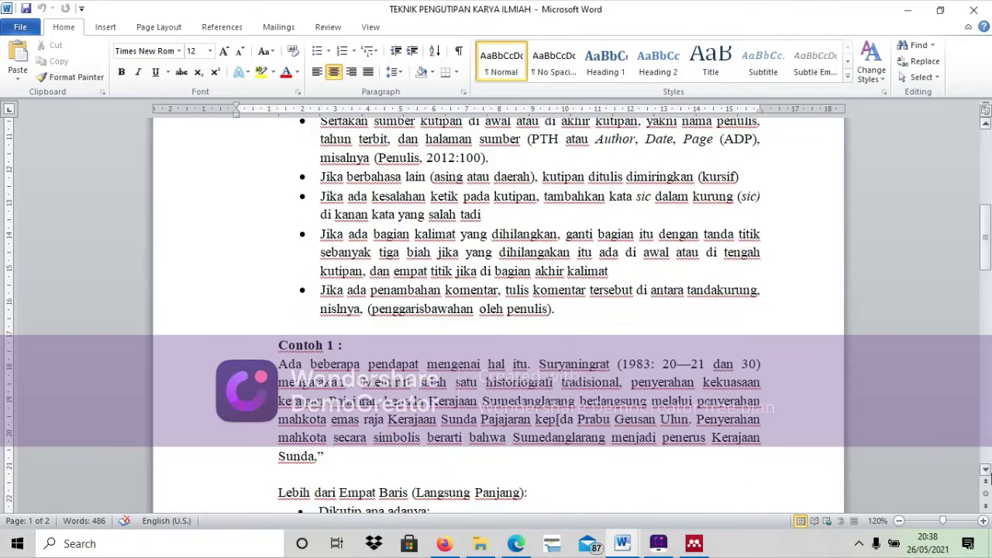
Read the rules for direct quotations longer than four lines and the Contoh 2 example
scroll(991, 476, "down", 1)
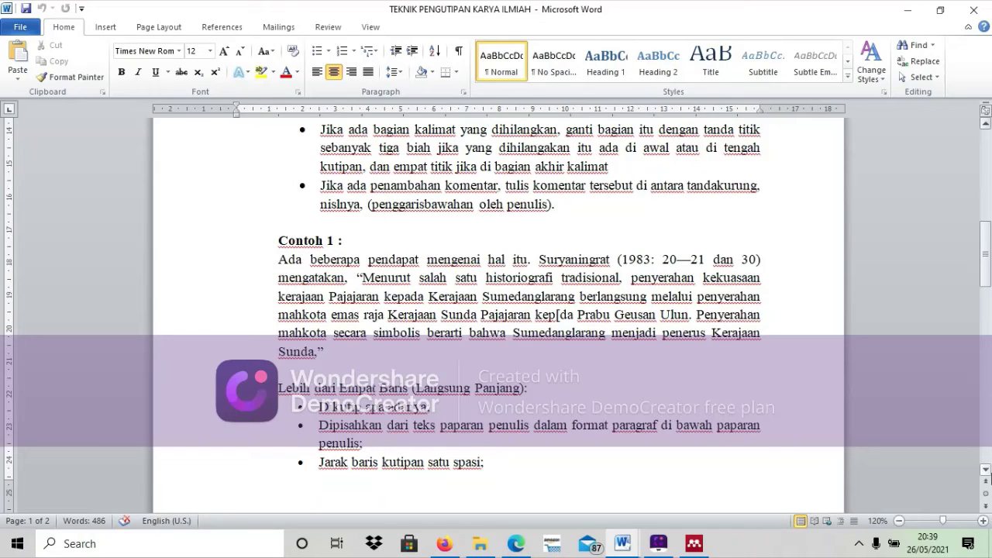
scroll(989, 476, "down", 5)
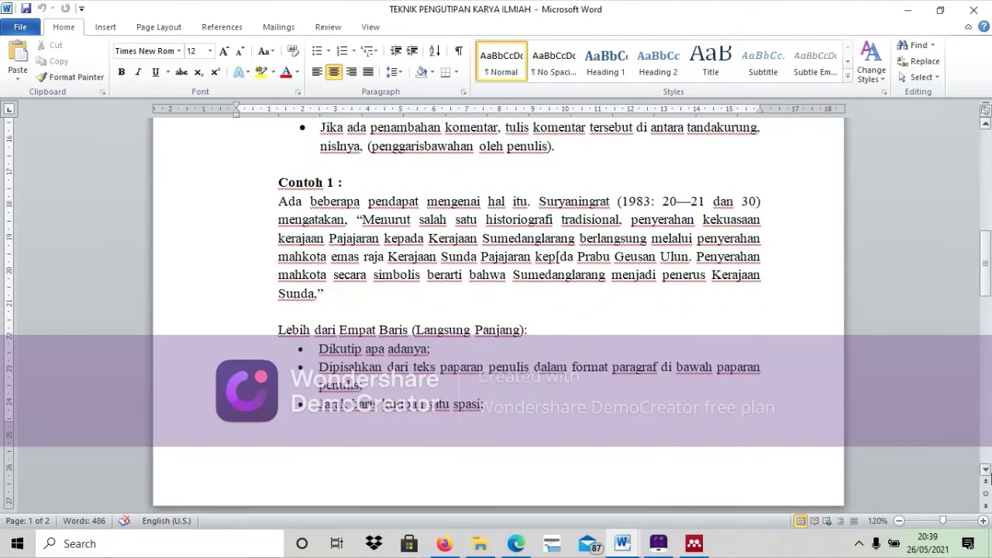
scroll(989, 476, "down", 2)
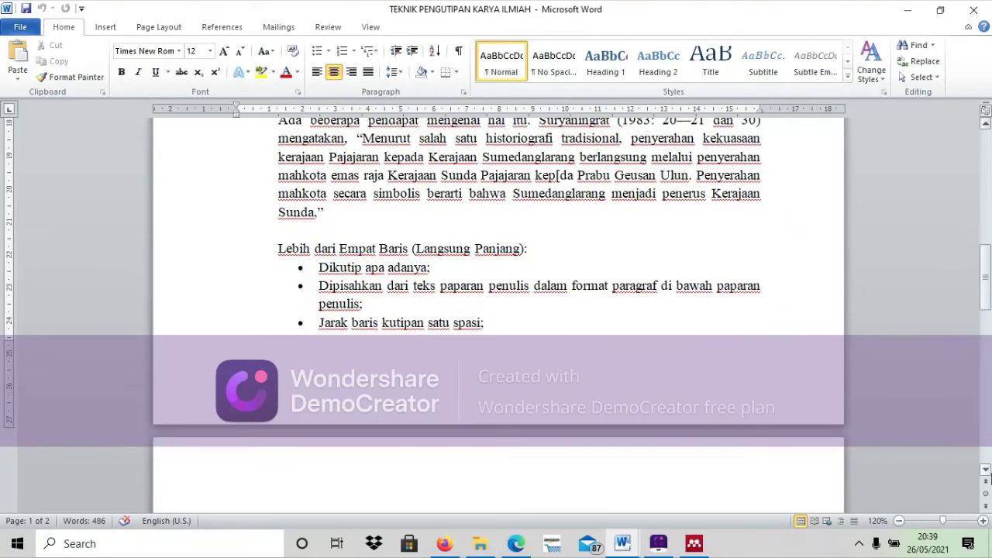
scroll(989, 476, "down", 3)
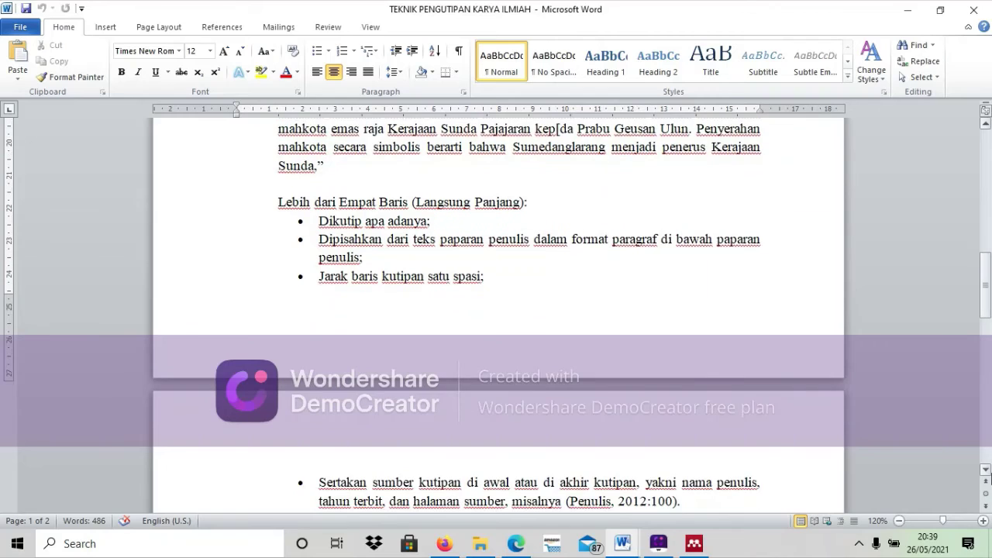
scroll(986, 476, "down", 1)
scroll(987, 476, "down", 1)
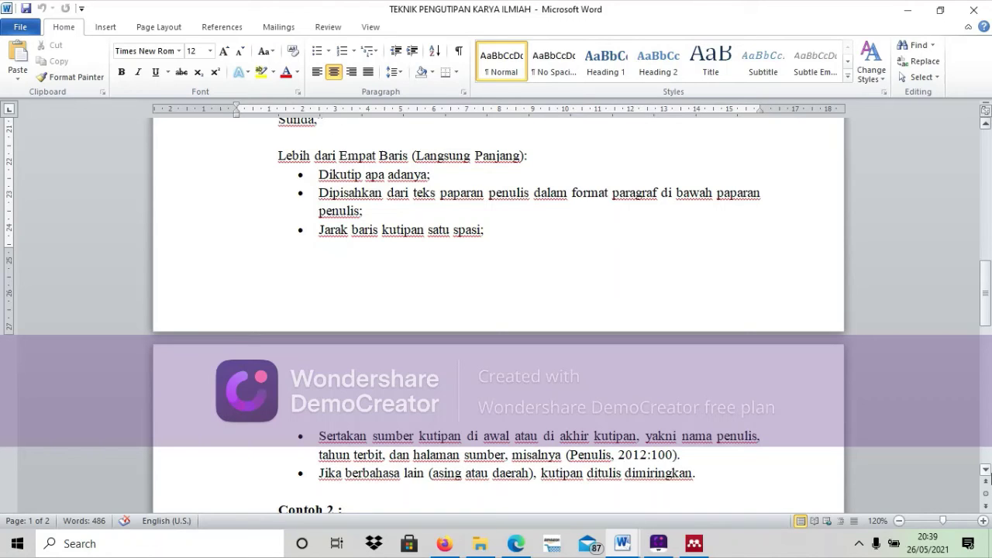
scroll(989, 478, "down", 5)
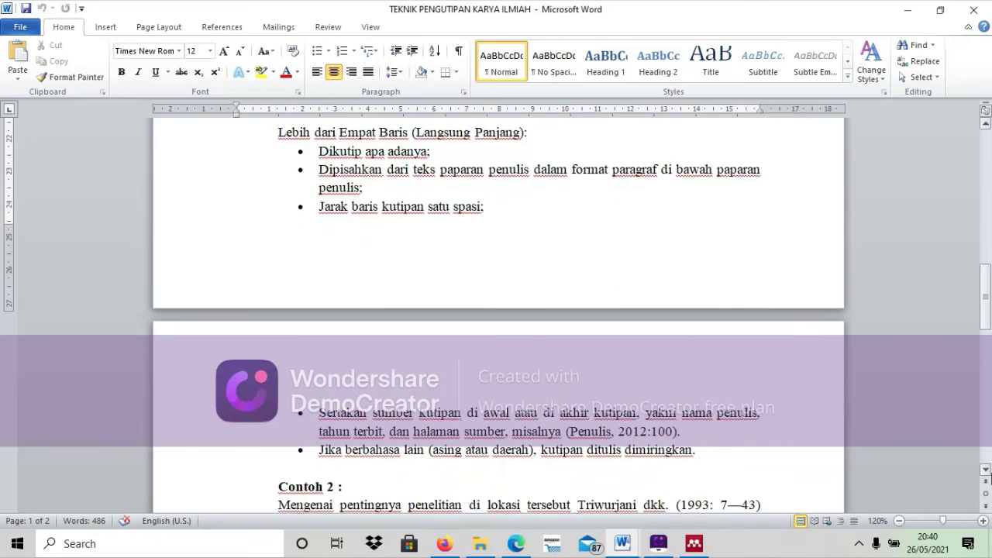
scroll(988, 478, "down", 5)
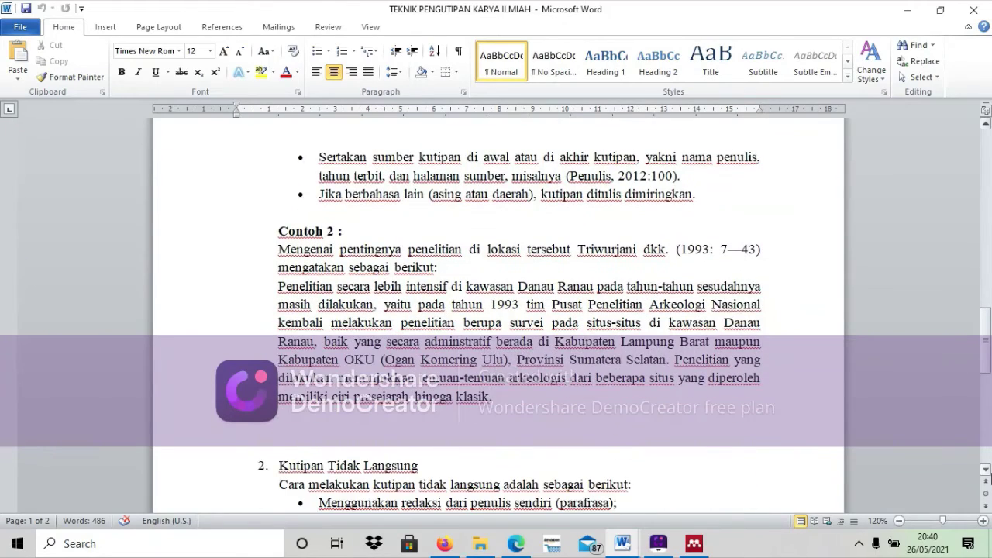
scroll(989, 478, "down", 1)
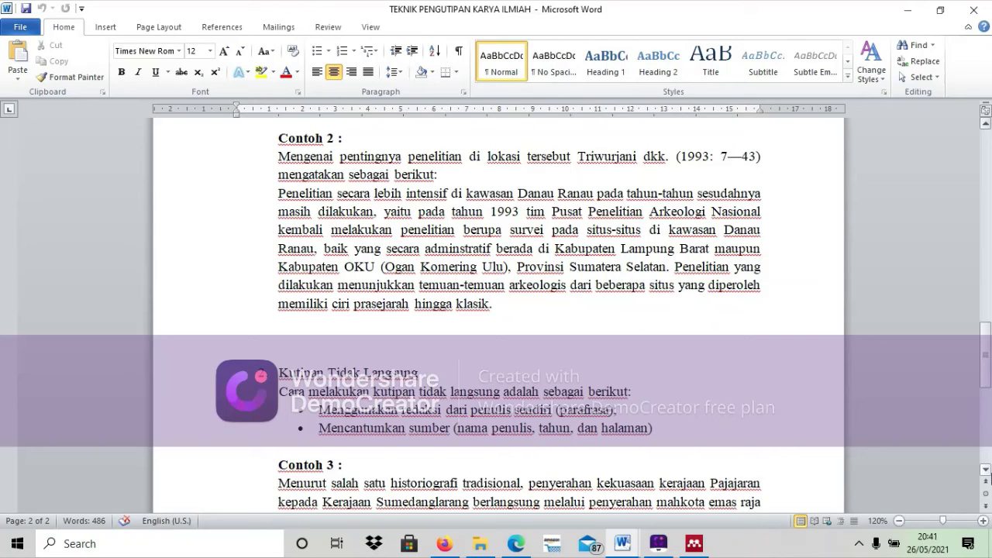
Review the indirect quotation rules, Contoh 3 and the source link, and return to the beginning of the document
scroll(989, 479, "down", 2)
scroll(988, 479, "down", 3)
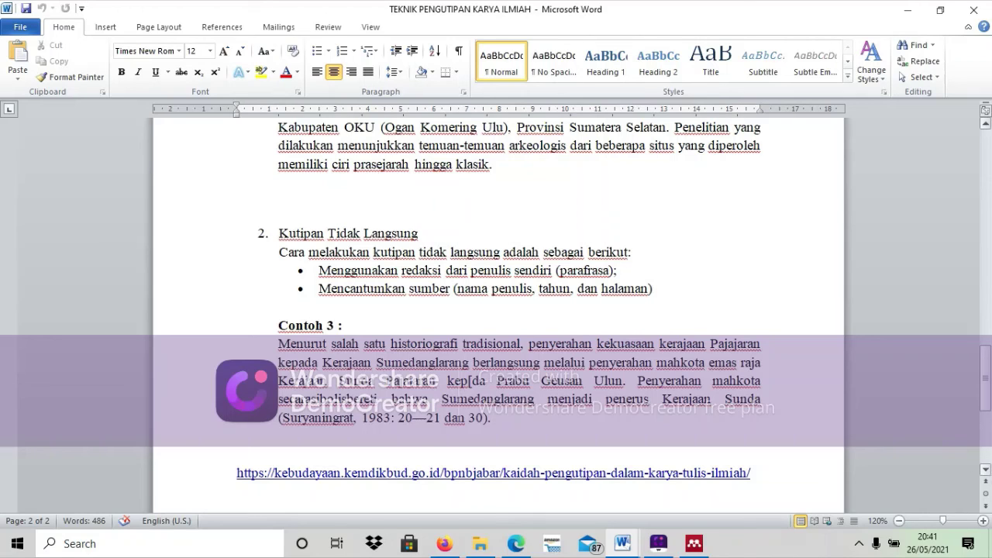
left_click_drag(989, 396, 935, 395)
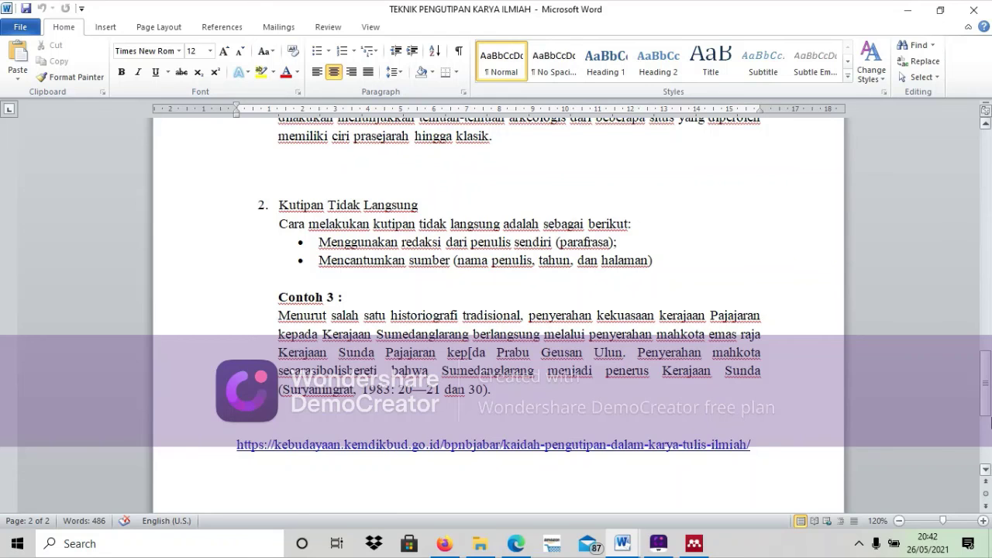
scroll(990, 421, "down", 5)
left_click_drag(990, 421, 983, 107)
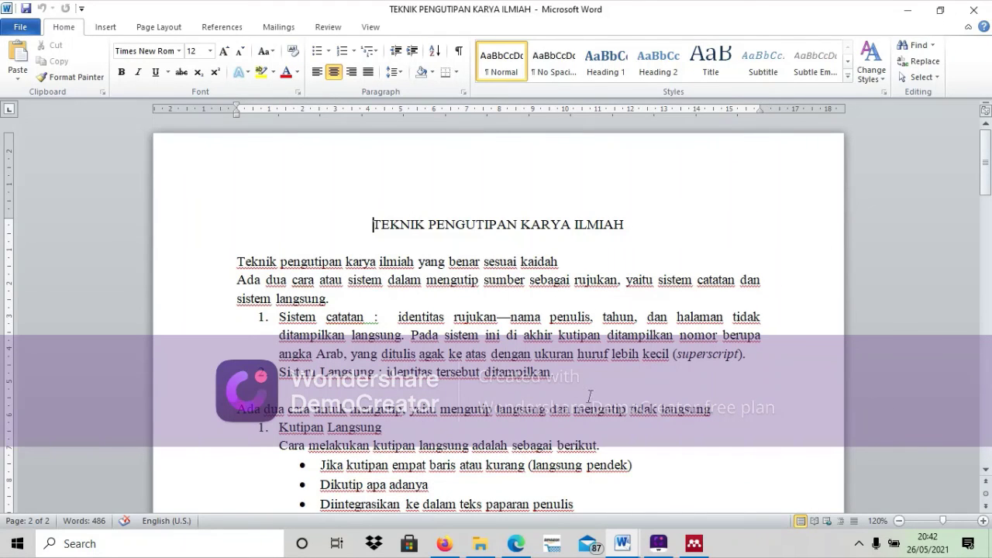
Switch to the Firefox window with the utilization of big data results and go to the Google Scholar home page
mouse_move(625, 549)
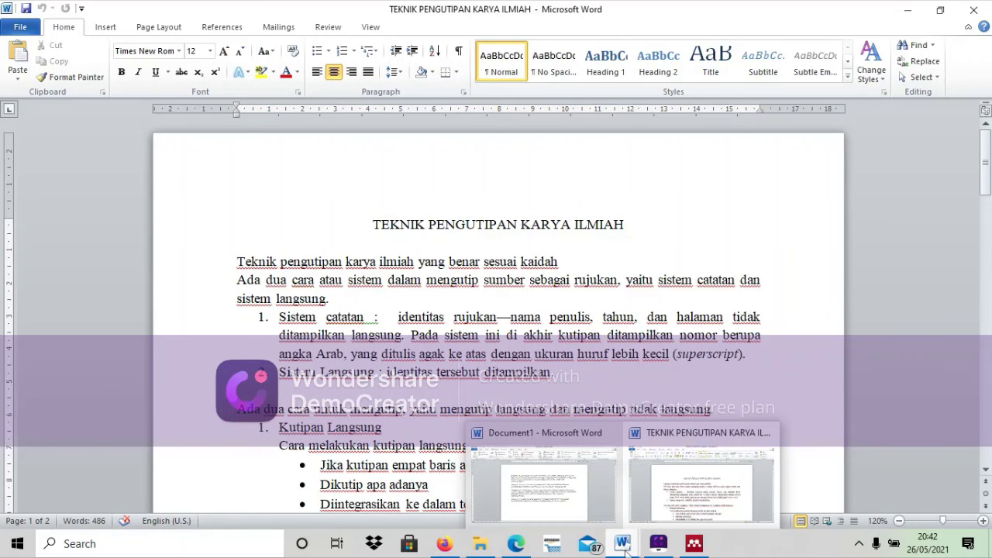
mouse_move(505, 551)
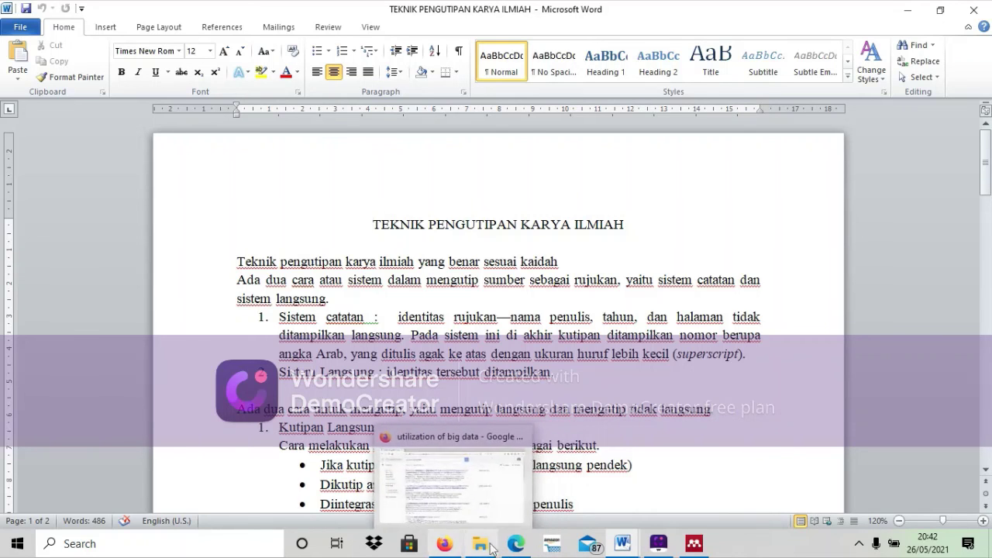
left_click(448, 546)
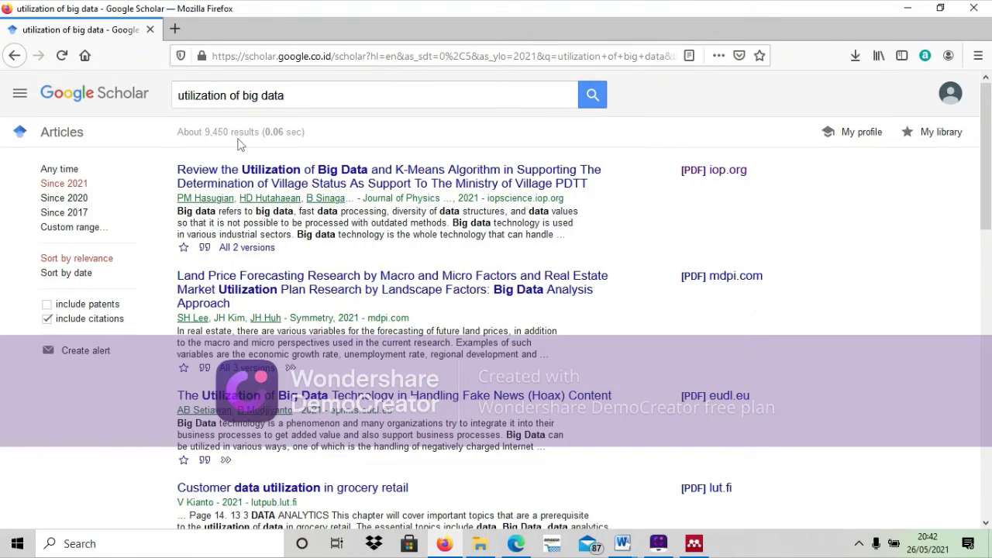
left_click(69, 93)
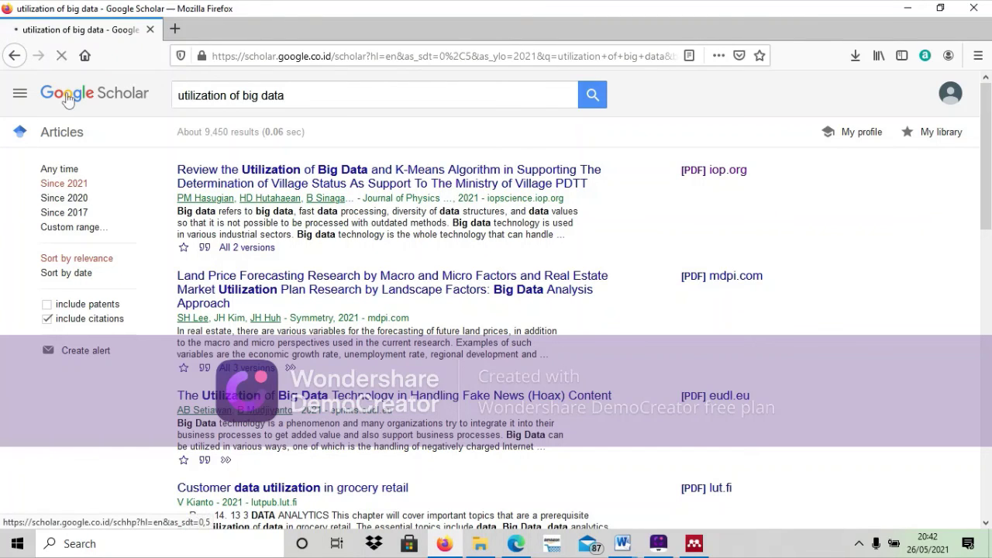